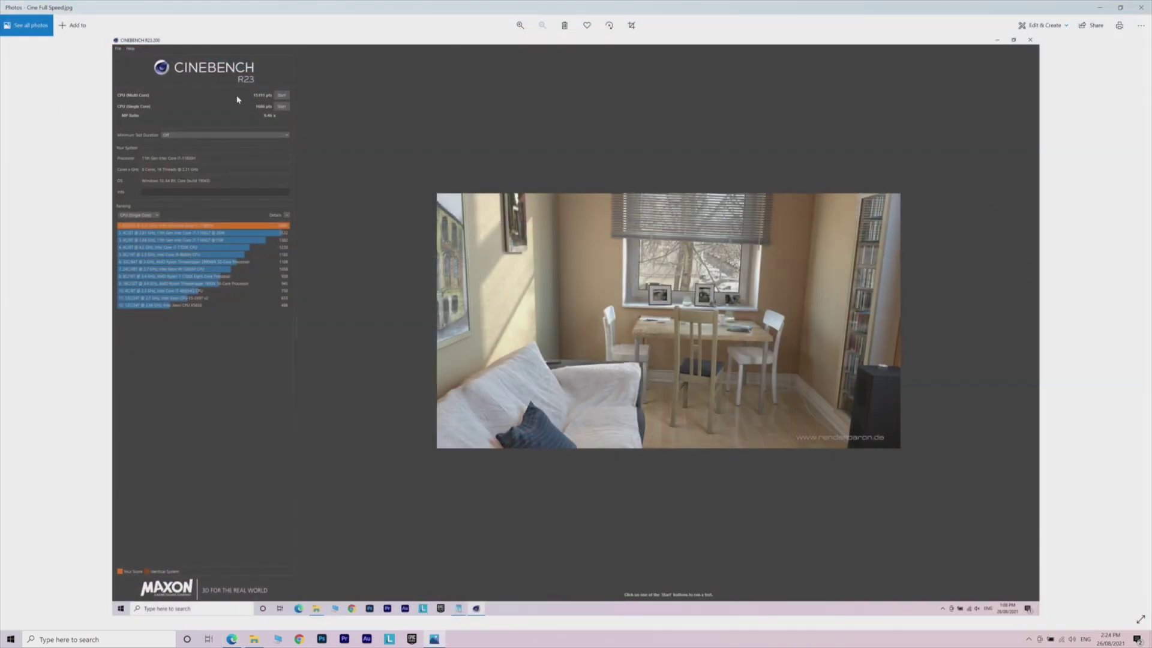
# - Zoom the Cinebench screenshot to 417% and pan to the 15191 multi-core and 1606 single-core scores
pyautogui.scroll(5, 358, 169)
pyautogui.scroll(-4, 358, 170)
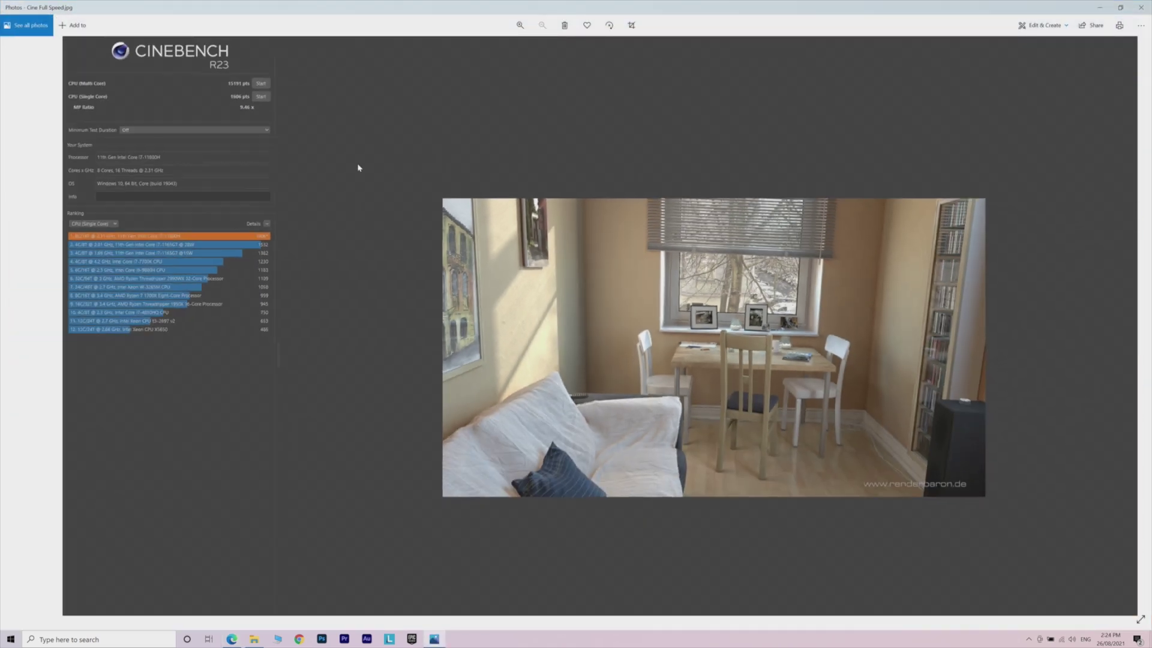
pyautogui.scroll(8, 358, 170)
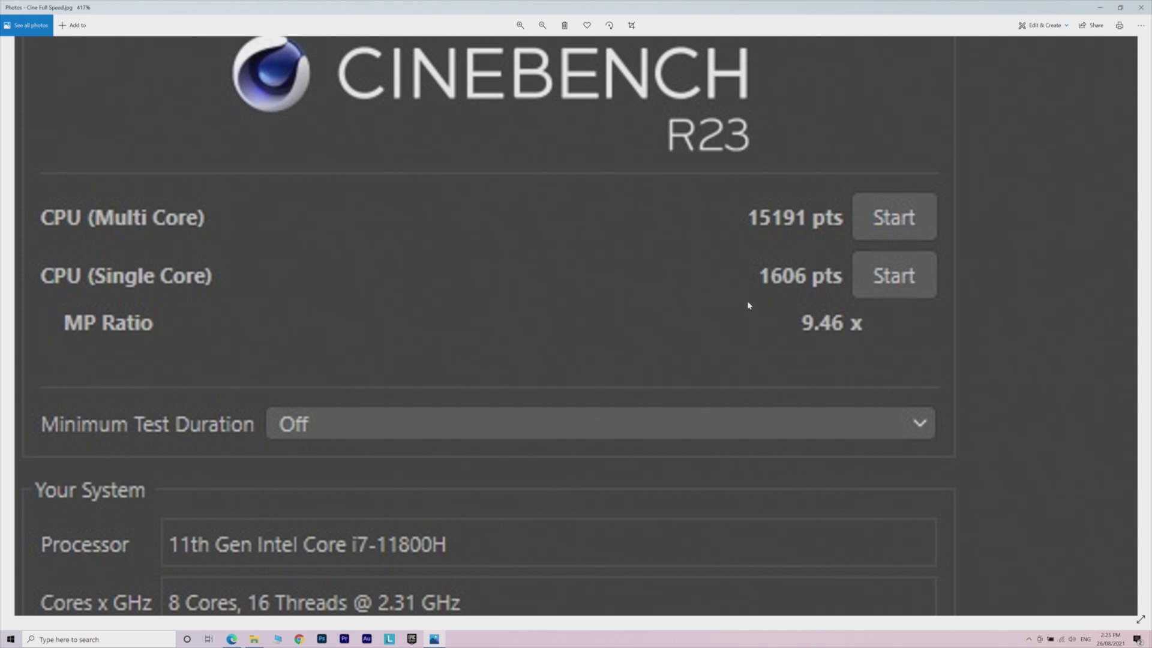
pyautogui.moveTo(798, 280); pyautogui.dragTo(841, 273)
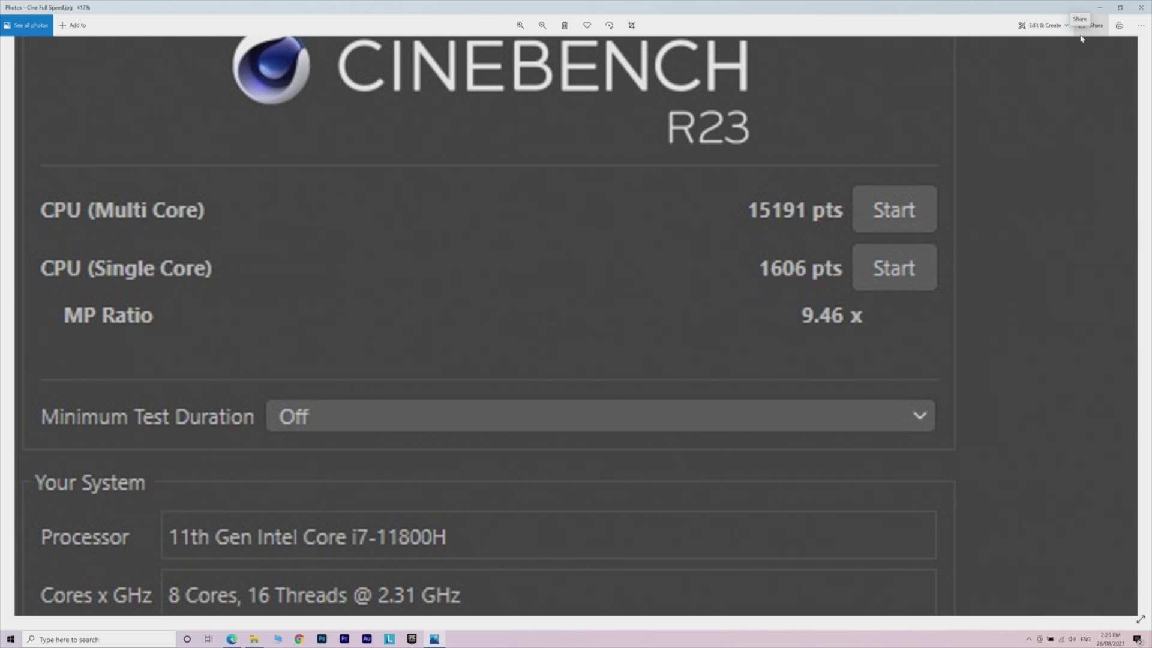
# - Close the Photos window to reveal the Intel XTU 7.4.1.3 download page in Edge
pyautogui.click(1136, 9)
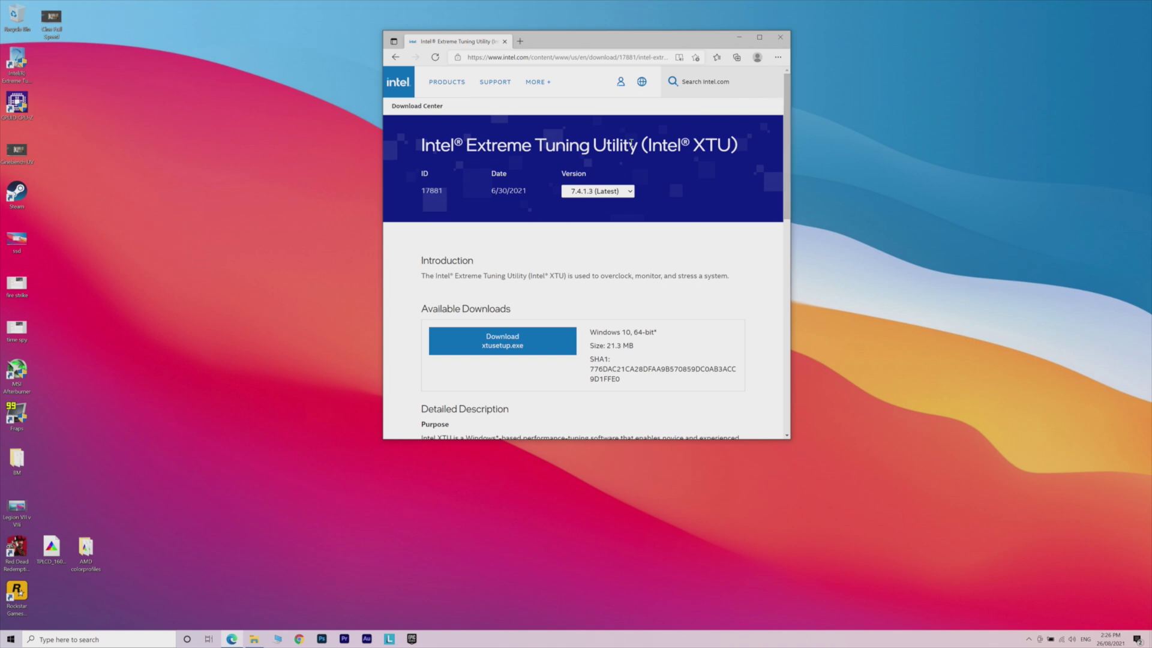
# - Search 'intel xtu' in a new Edge tab, open the Intel download result, then minimize Edge
pyautogui.click(763, 44)
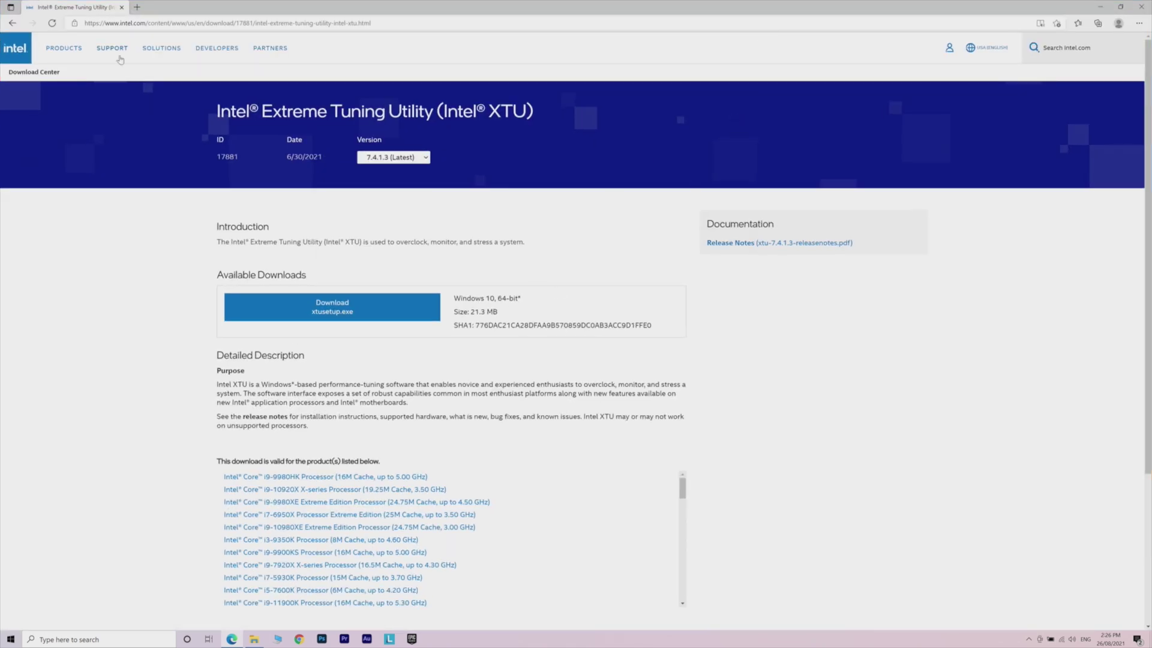
pyautogui.click(137, 7)
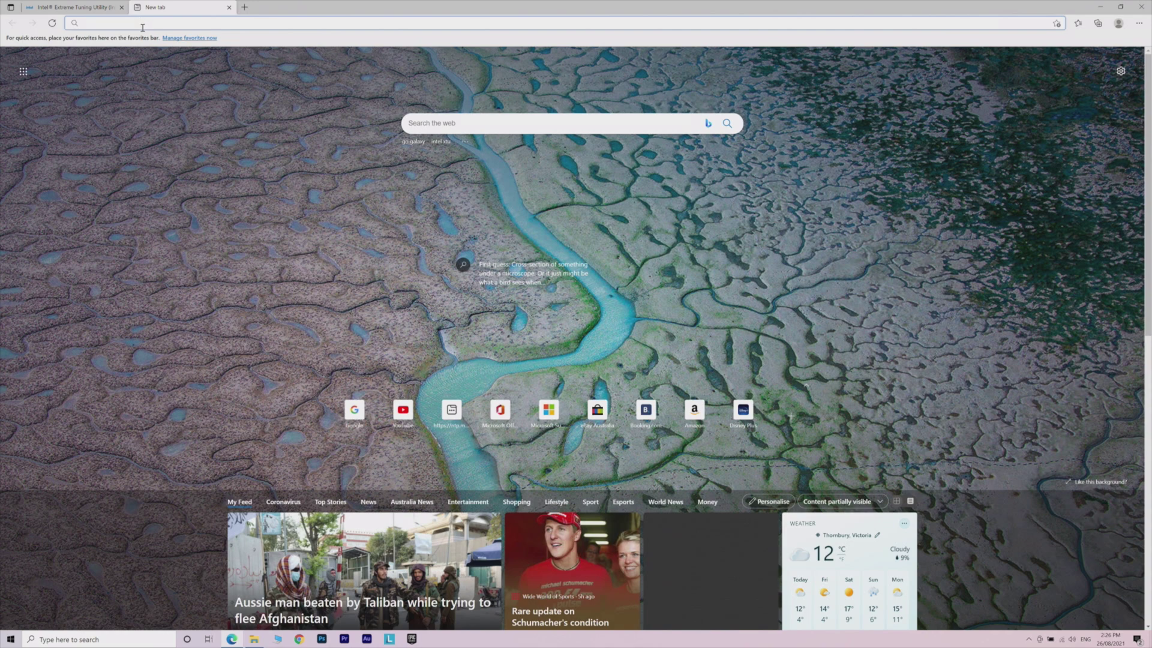
pyautogui.write('intel x')
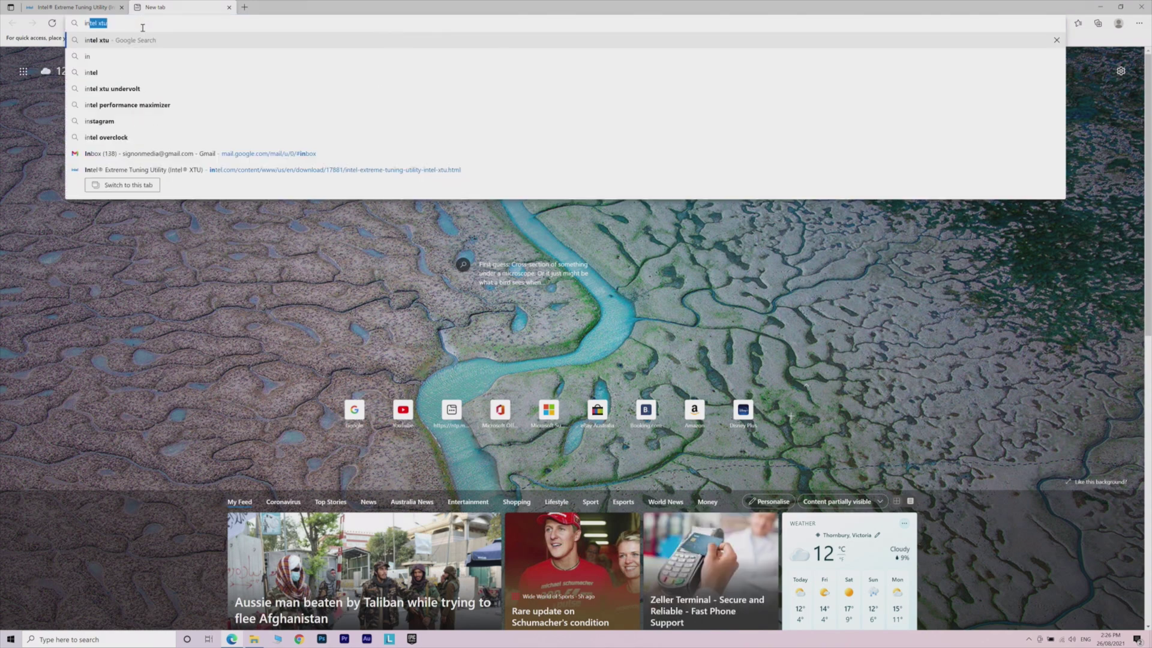
pyautogui.write('tu')
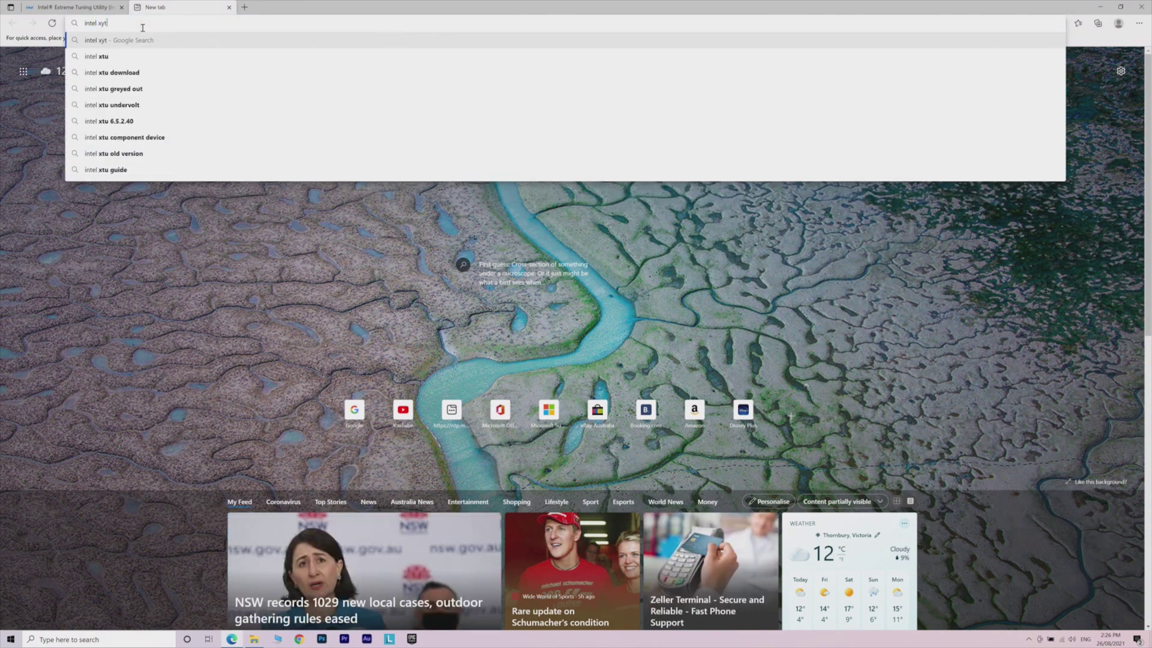
pyautogui.press('Return')
pyautogui.rightClick(208, 133)
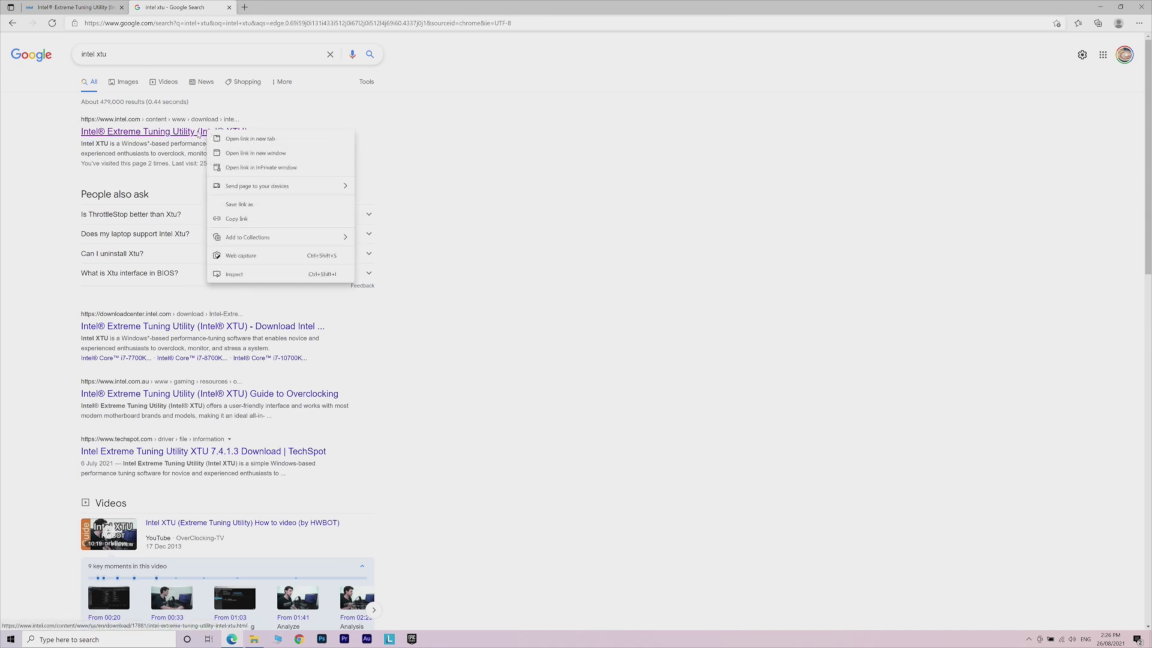
pyautogui.click(188, 136)
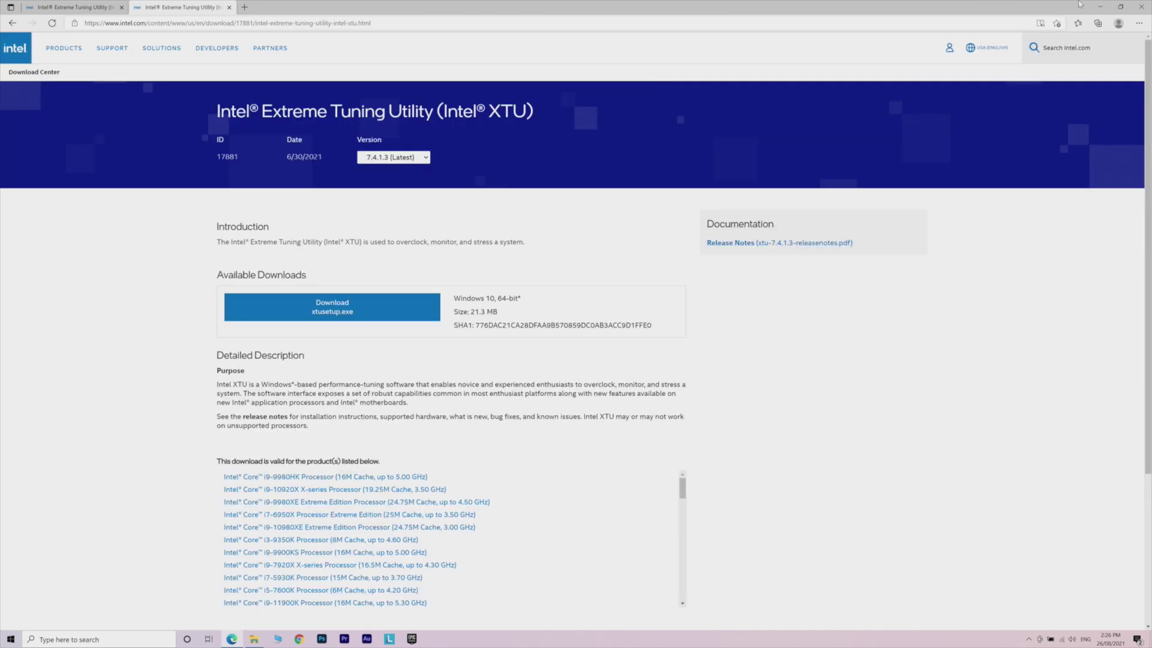
pyautogui.click(1101, 6)
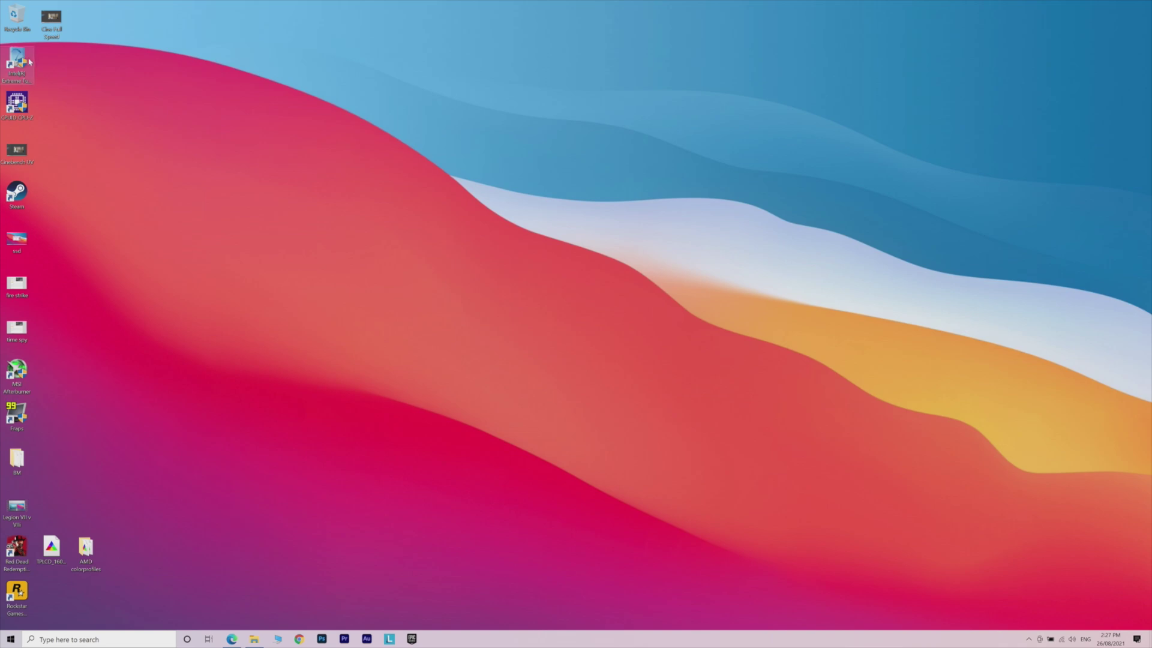
# - Launch Intel XTU from the desktop with administrator approval and go to Basic Tuning
pyautogui.doubleClick(18, 60)
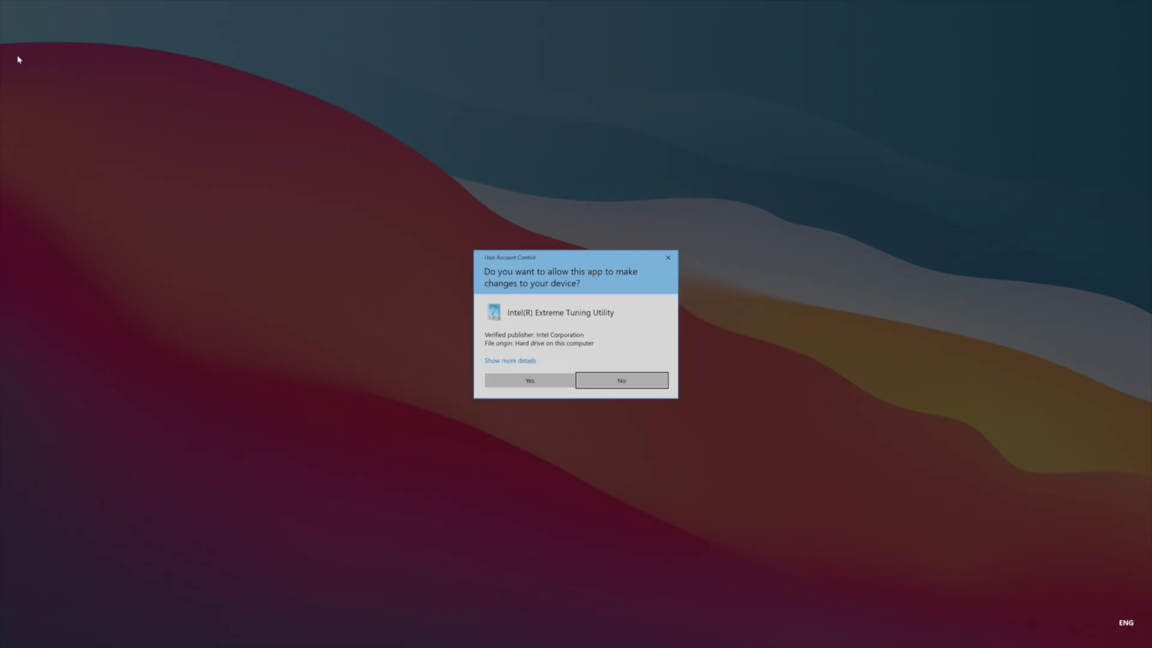
pyautogui.click(547, 382)
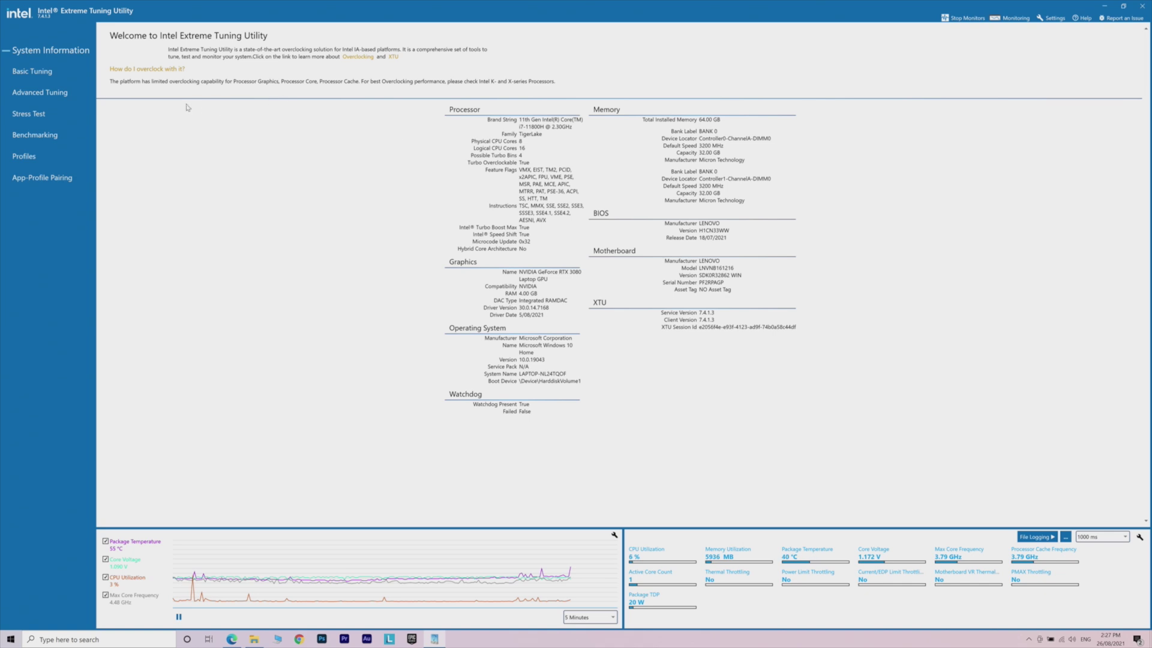
pyautogui.click(63, 77)
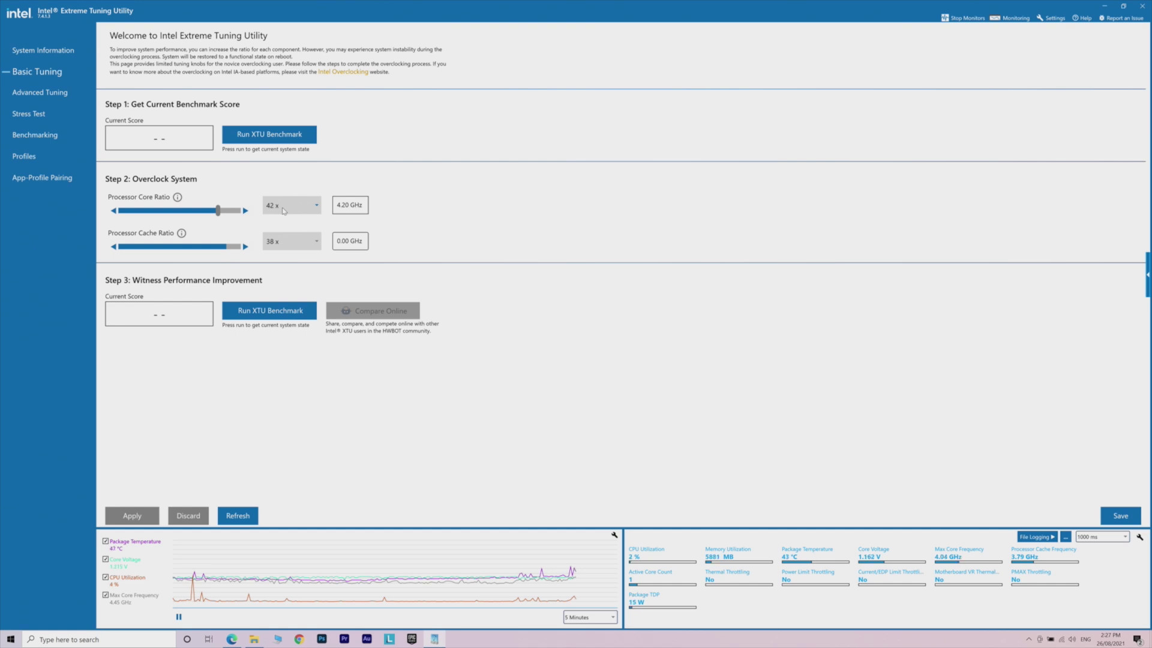
# - Raise the Processor Core Ratio from 42x to 46x and apply it
pyautogui.click(316, 207)
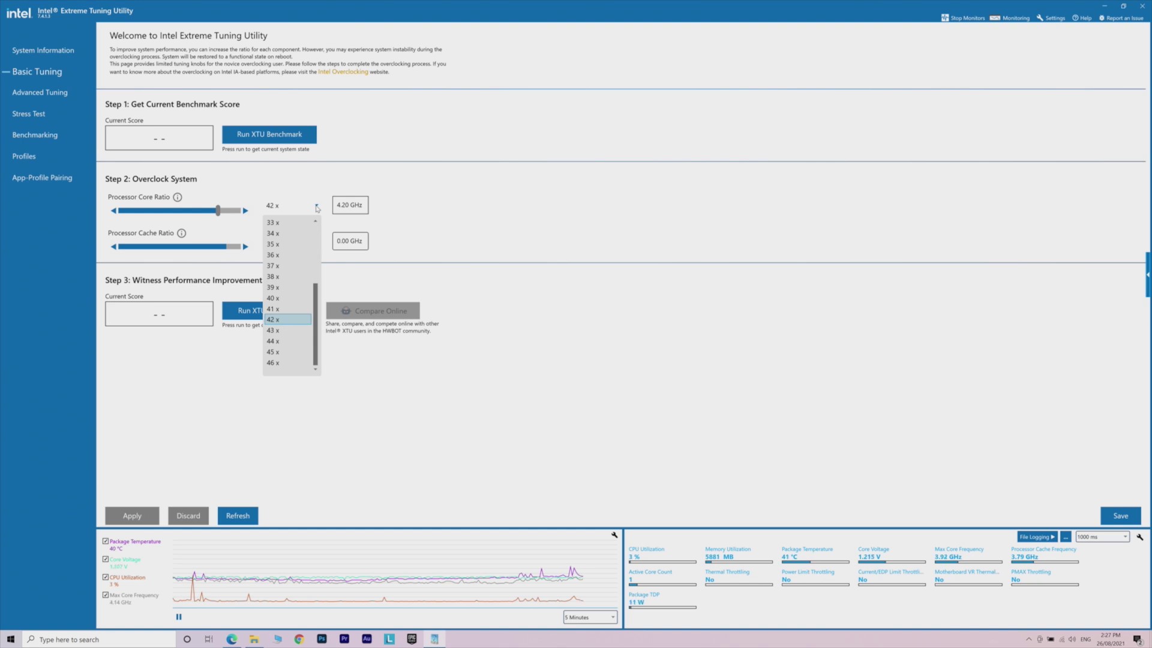
pyautogui.click(317, 207)
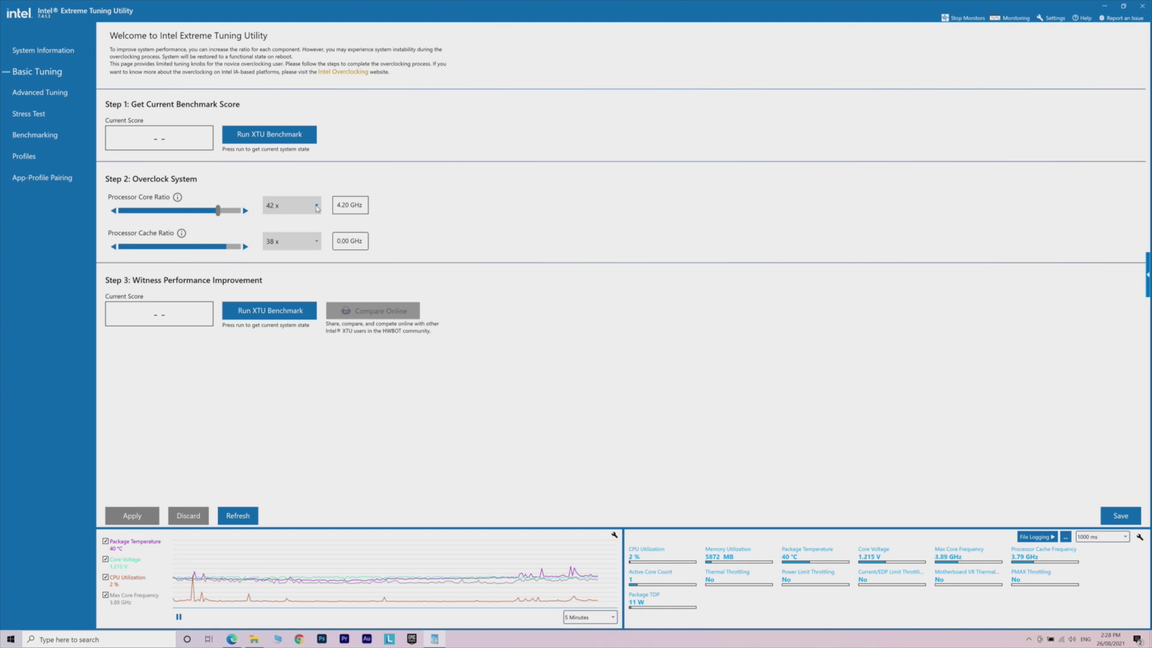
pyautogui.scroll(-4, 317, 208)
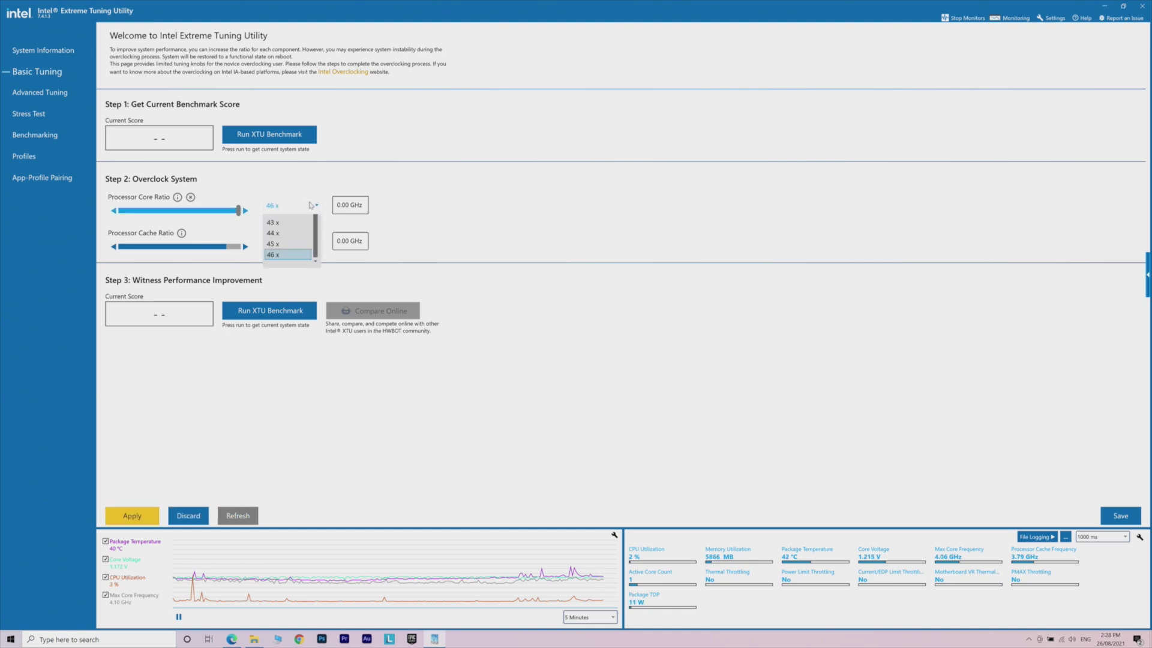
pyautogui.click(318, 209)
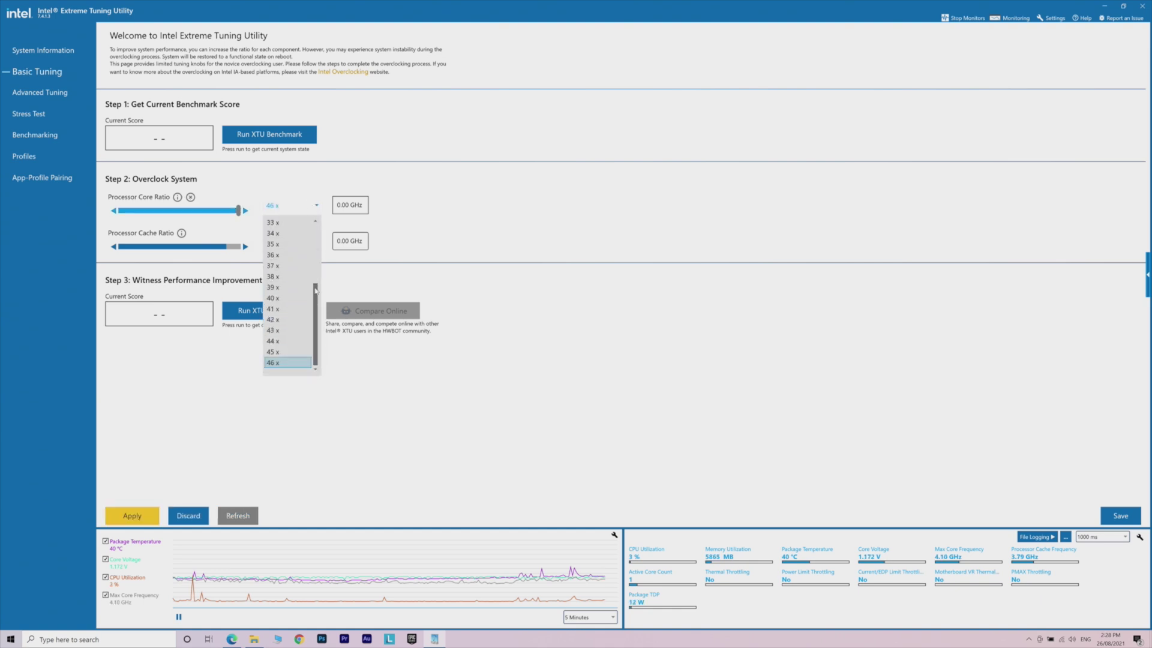
pyautogui.click(283, 363)
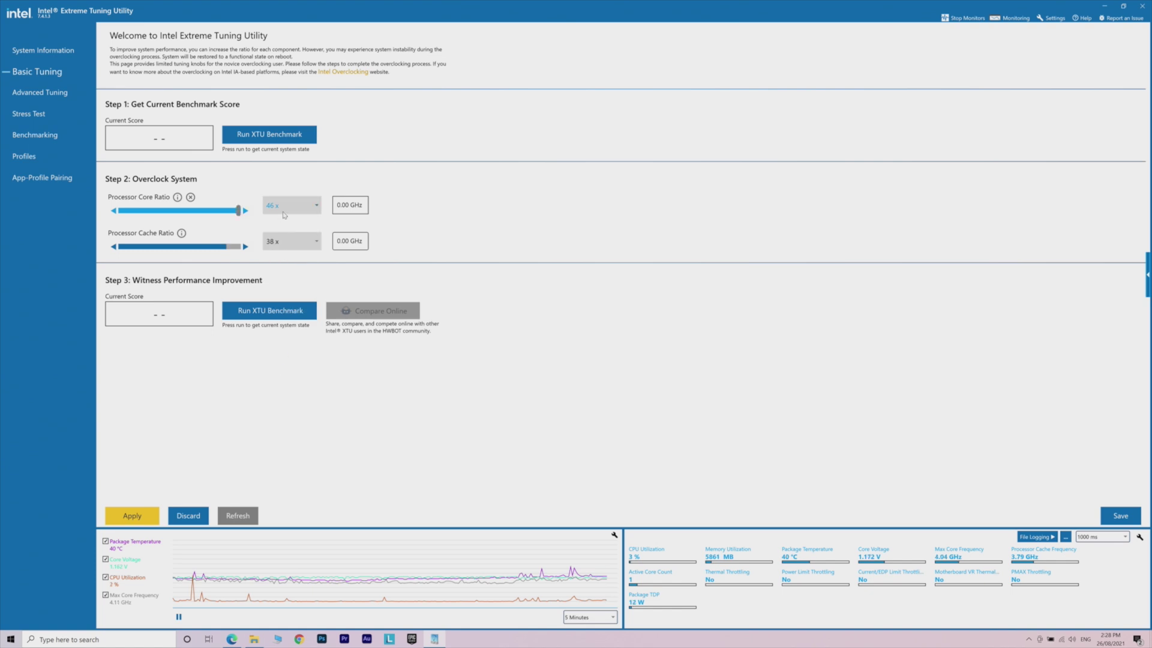
pyautogui.click(138, 519)
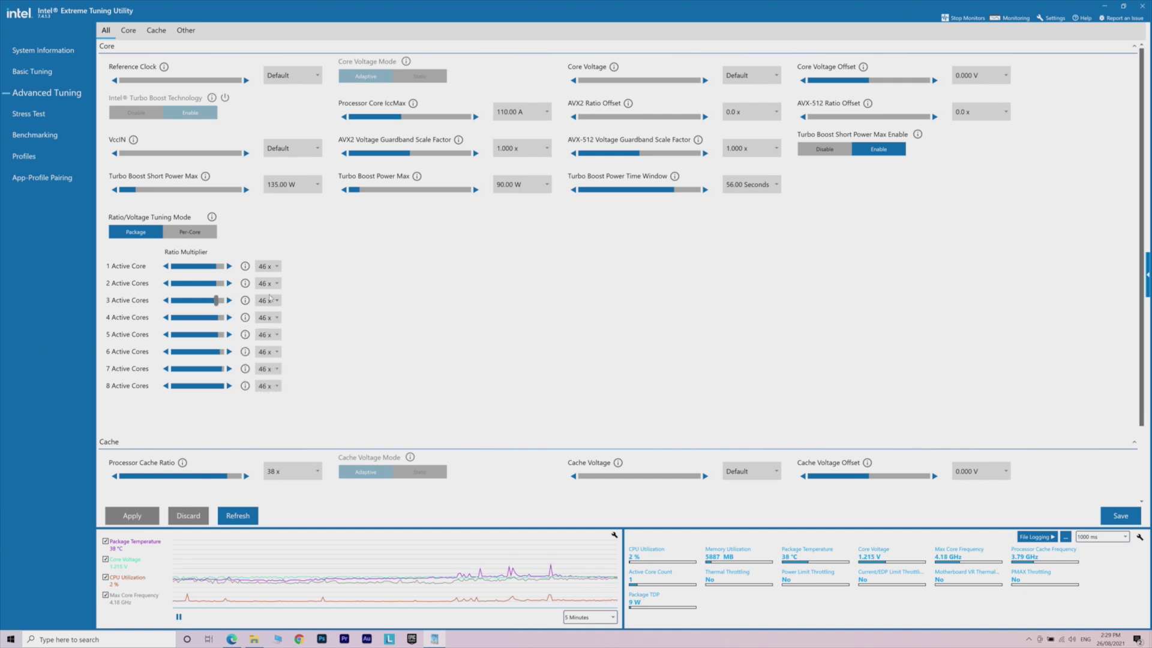
# - Try raising the 1 active core ratio to 48x, then discard the change
pyautogui.click(229, 266)
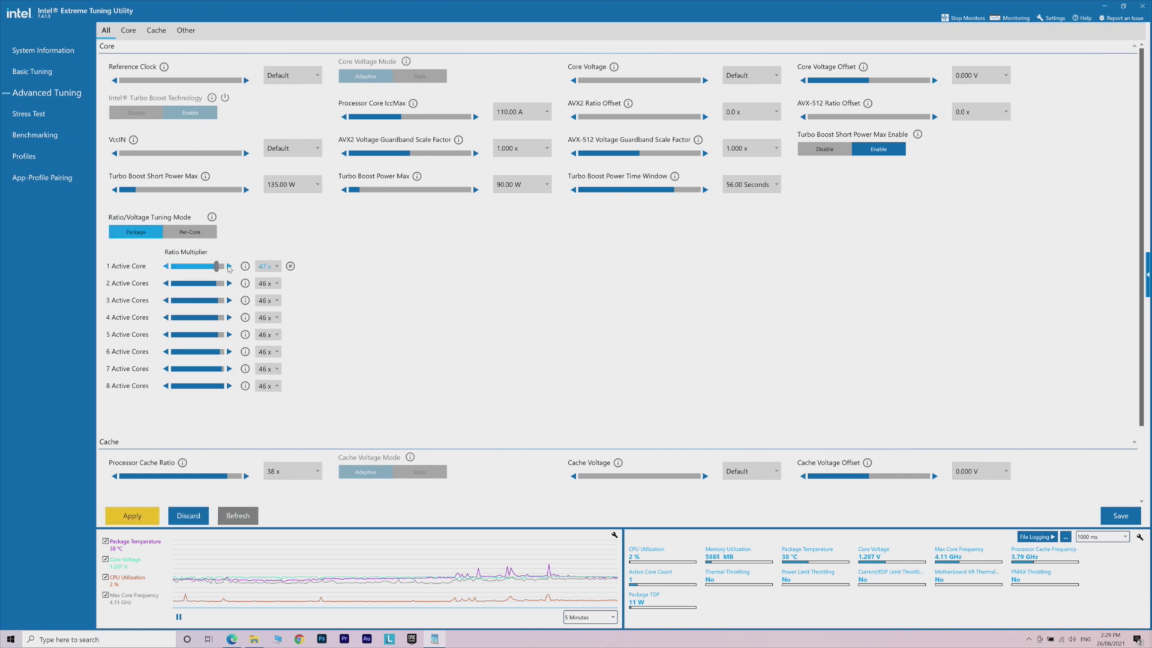
pyautogui.click(229, 266)
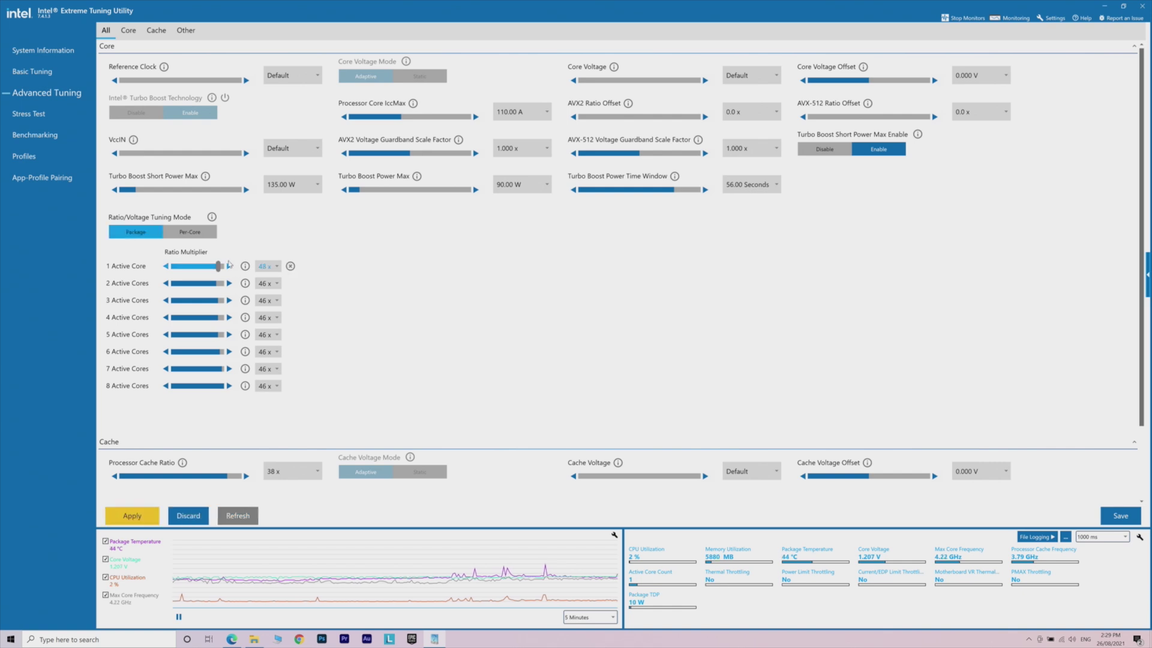
pyautogui.click(198, 266)
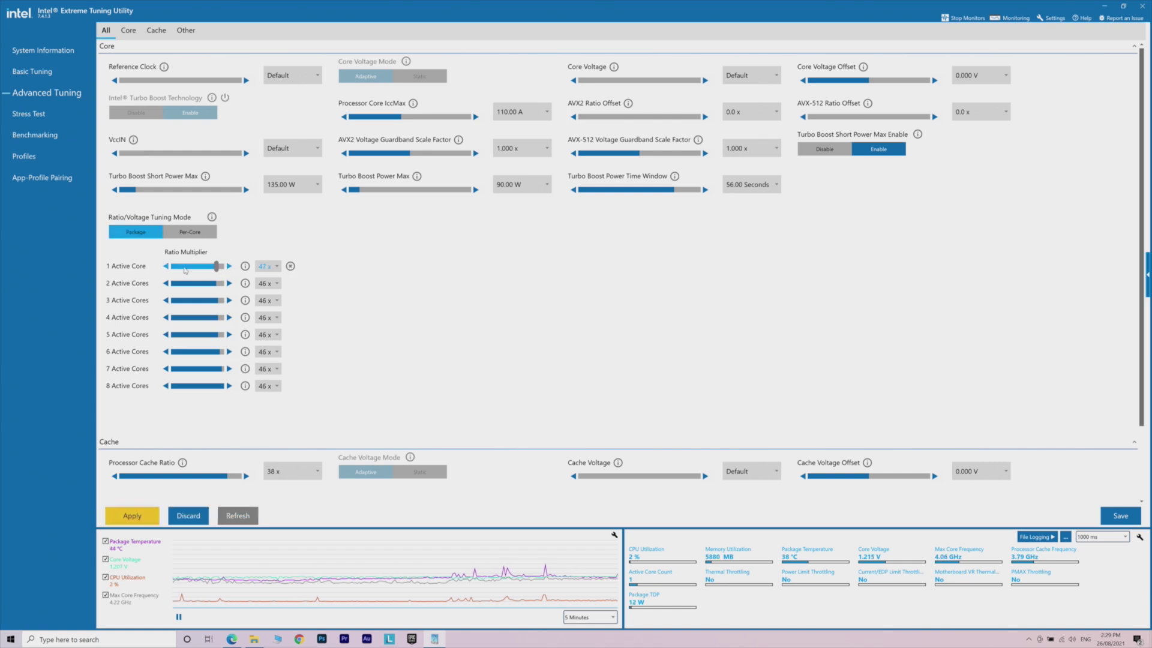
# - Load the -50uv profile and check its -0.050 V core voltage offset in Advanced Tuning
pyautogui.click(27, 157)
pyautogui.click(129, 119)
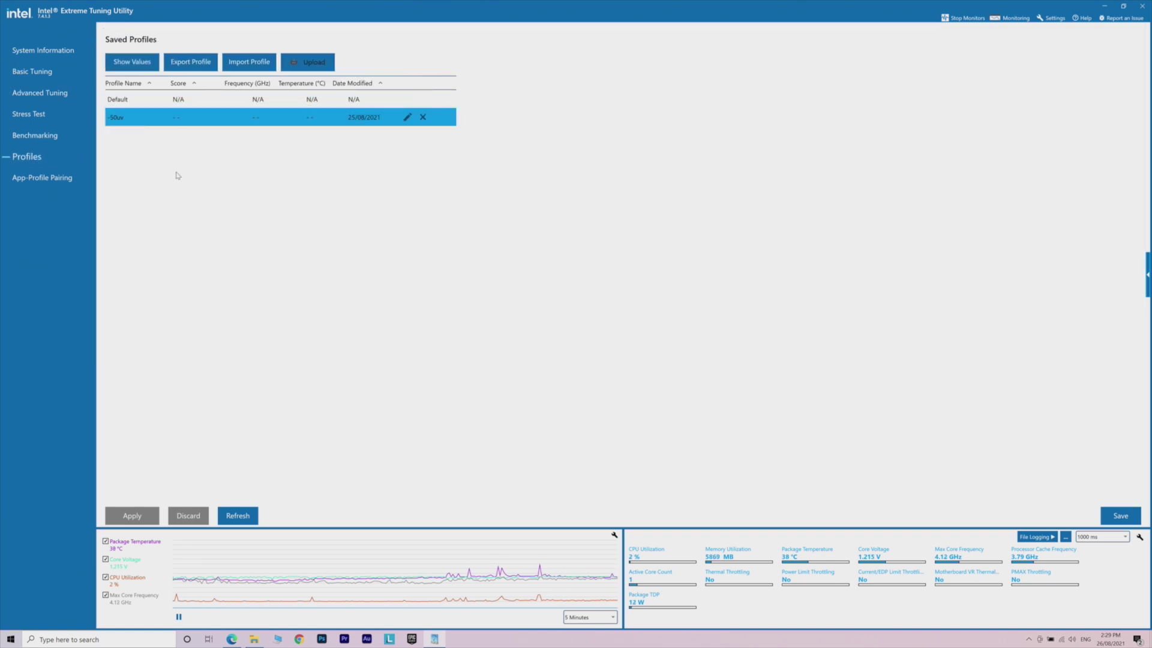
pyautogui.click(147, 60)
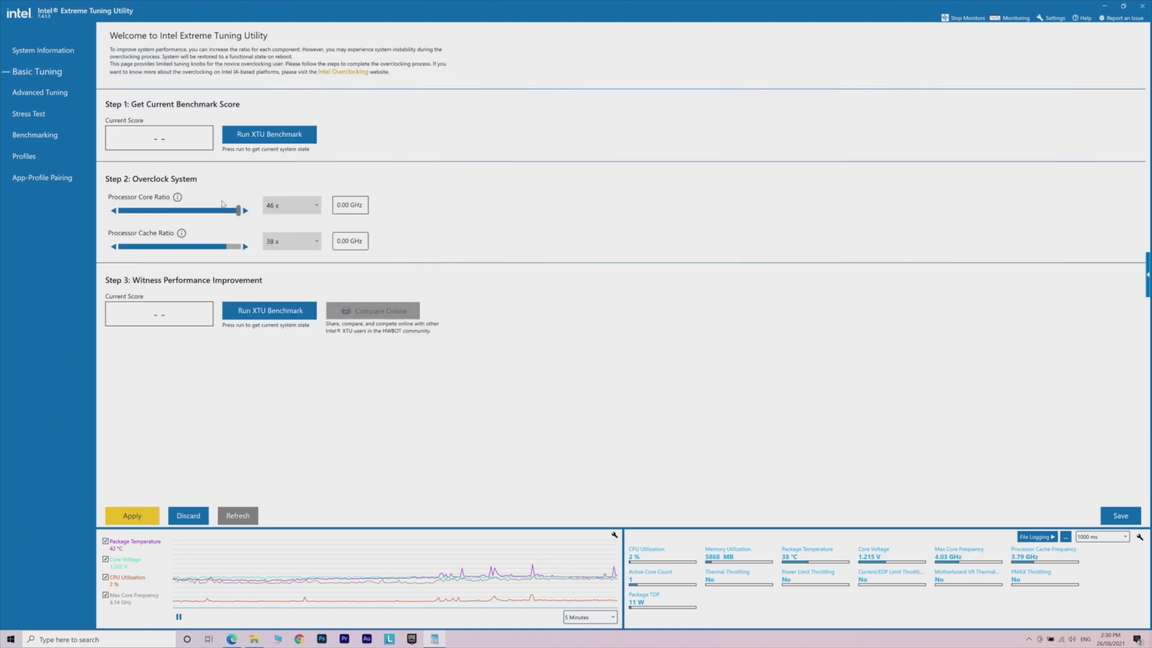
pyautogui.click(51, 96)
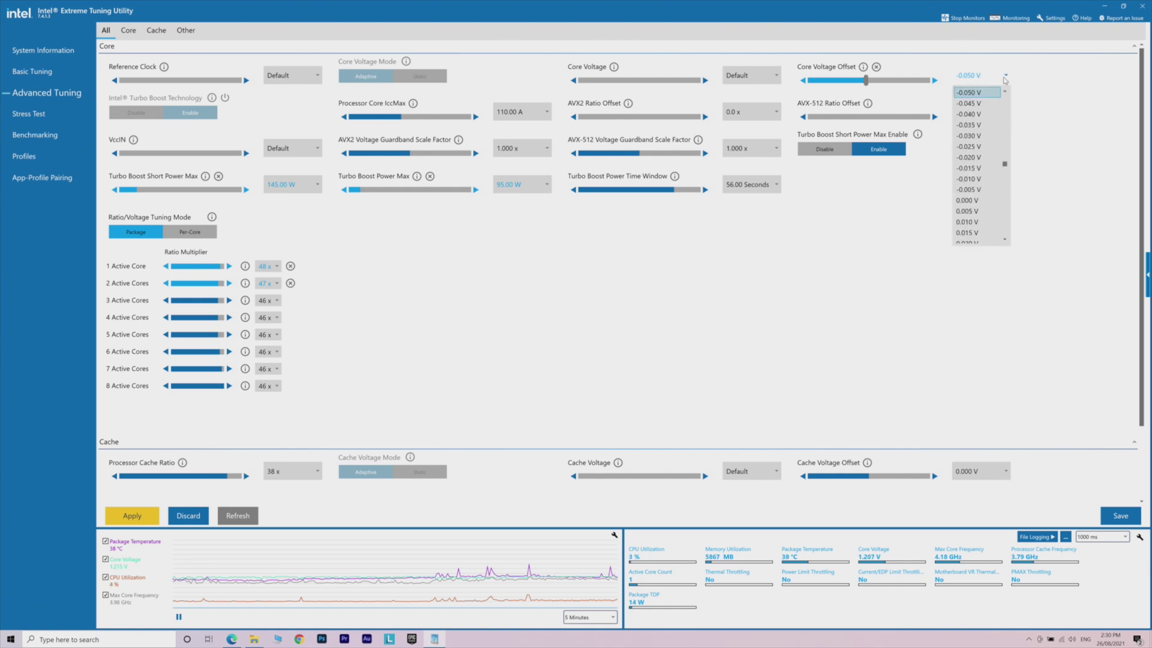
pyautogui.click(1034, 71)
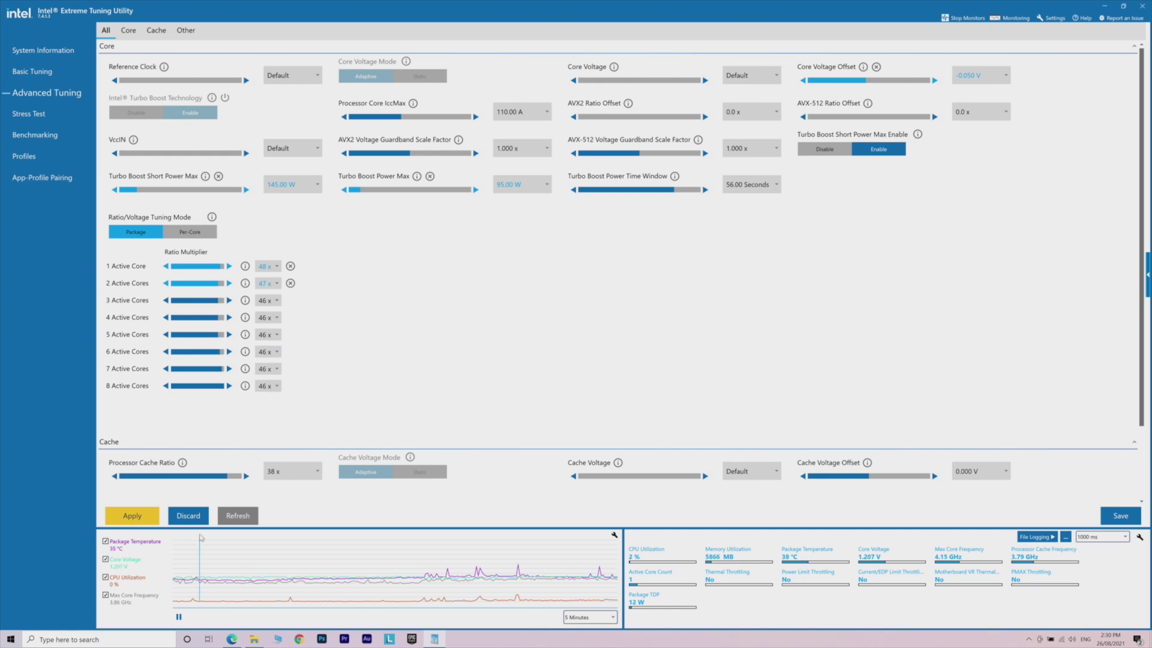
# - Load the Default profile's tuning values
pyautogui.click(27, 156)
pyautogui.click(128, 97)
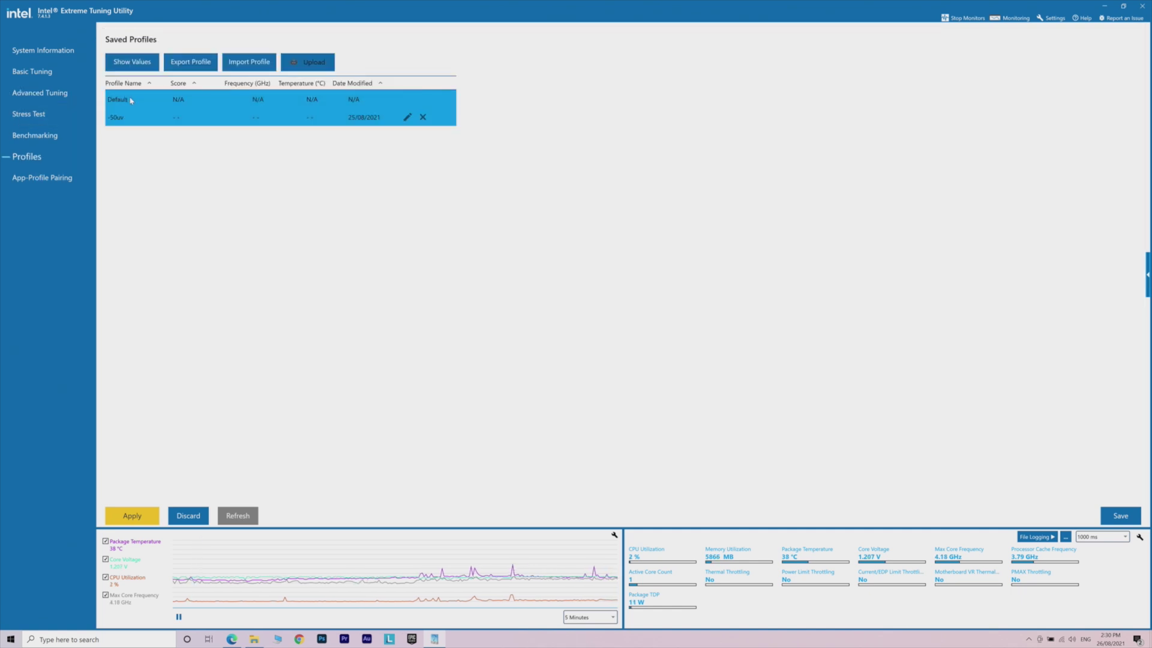
pyautogui.click(139, 63)
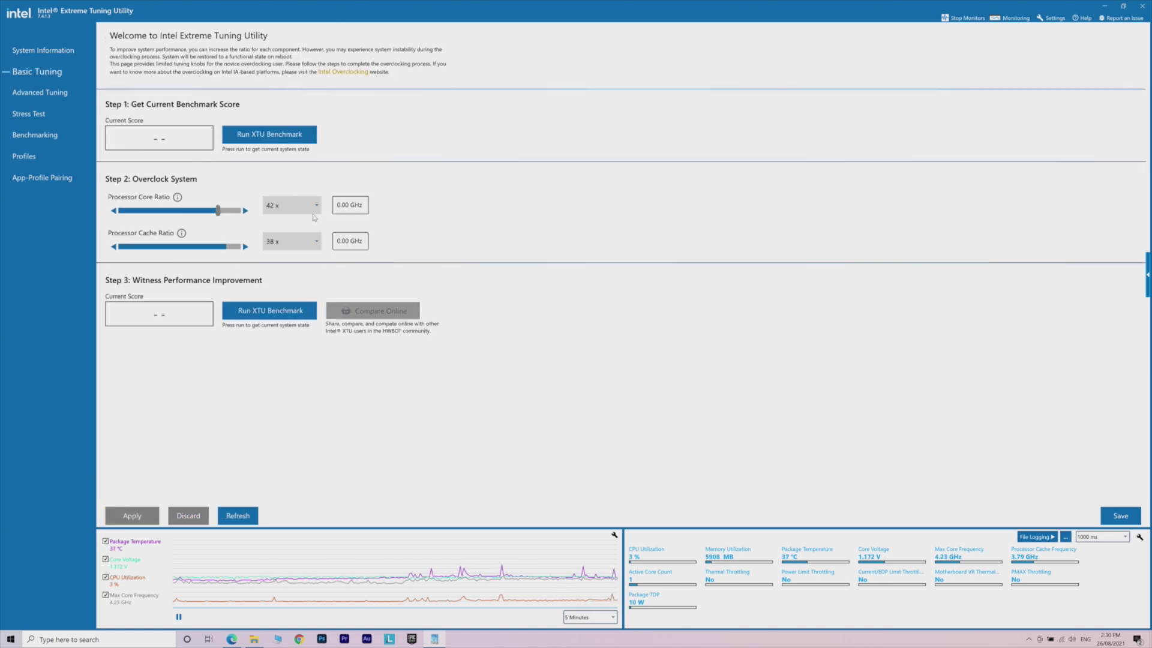
# - Set the Processor Core Ratio to 46x and apply it
pyautogui.click(315, 207)
pyautogui.click(287, 363)
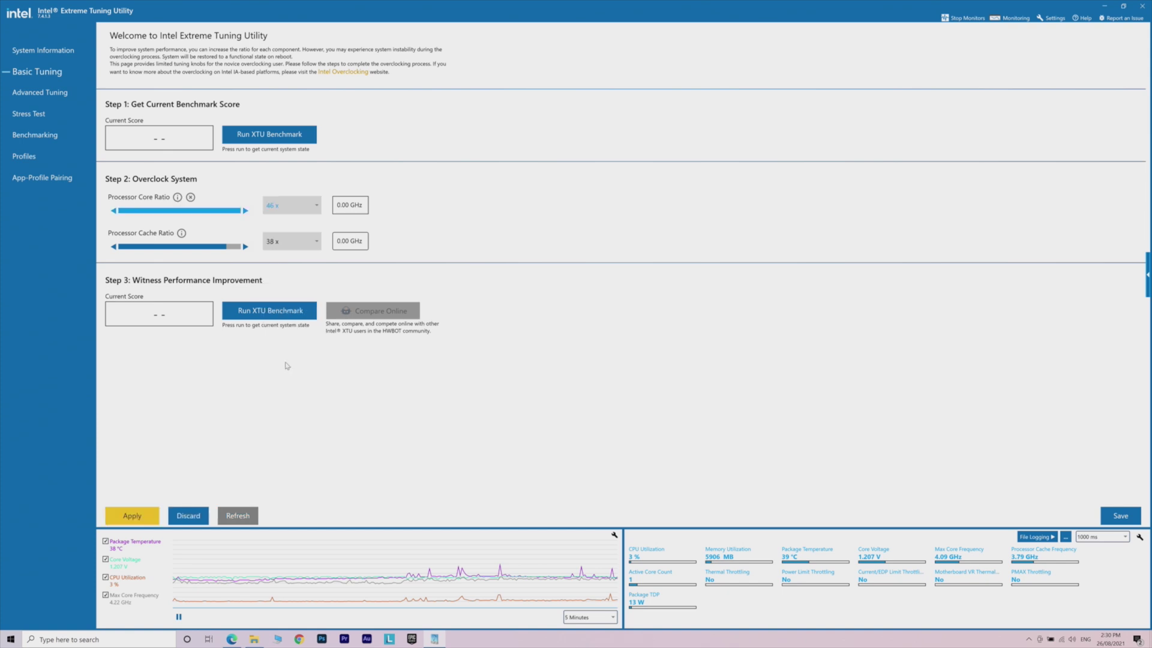
pyautogui.click(133, 519)
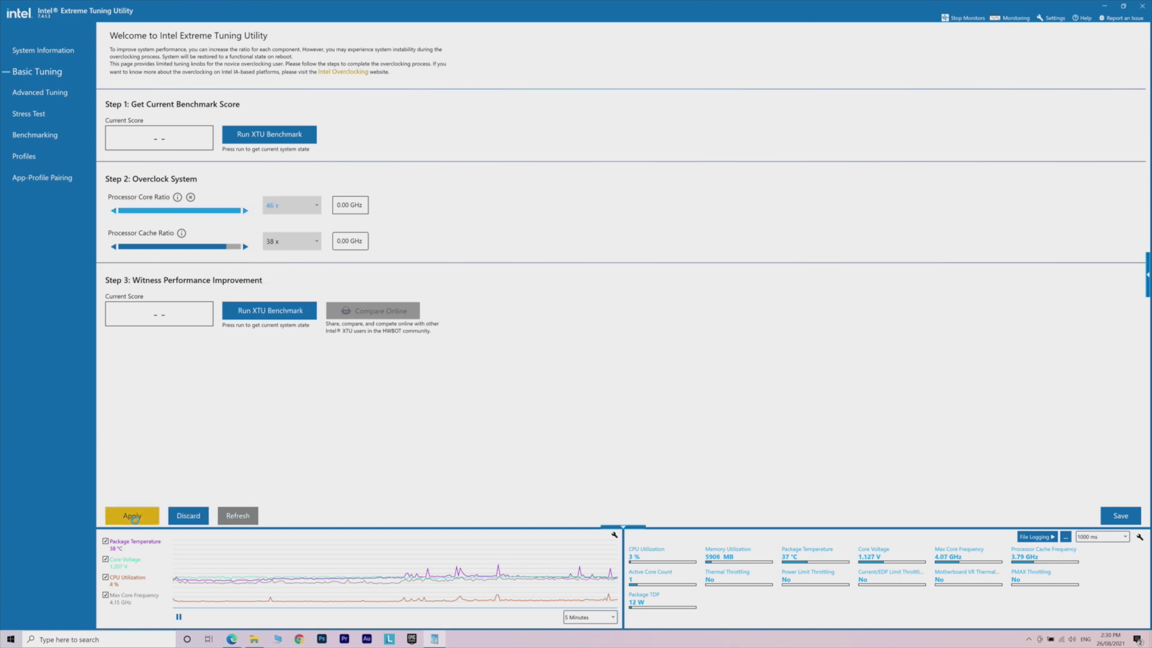
pyautogui.click(57, 94)
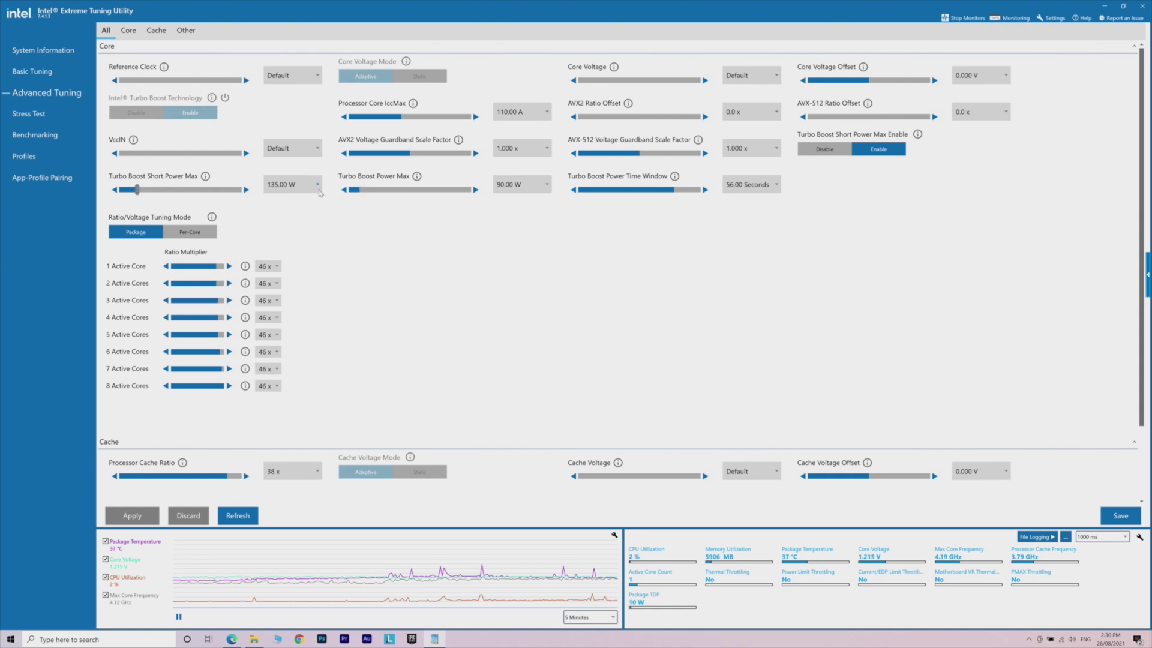
# - Set the core voltage offset to -0.100 V and apply it
pyautogui.click(319, 191)
pyautogui.click(521, 185)
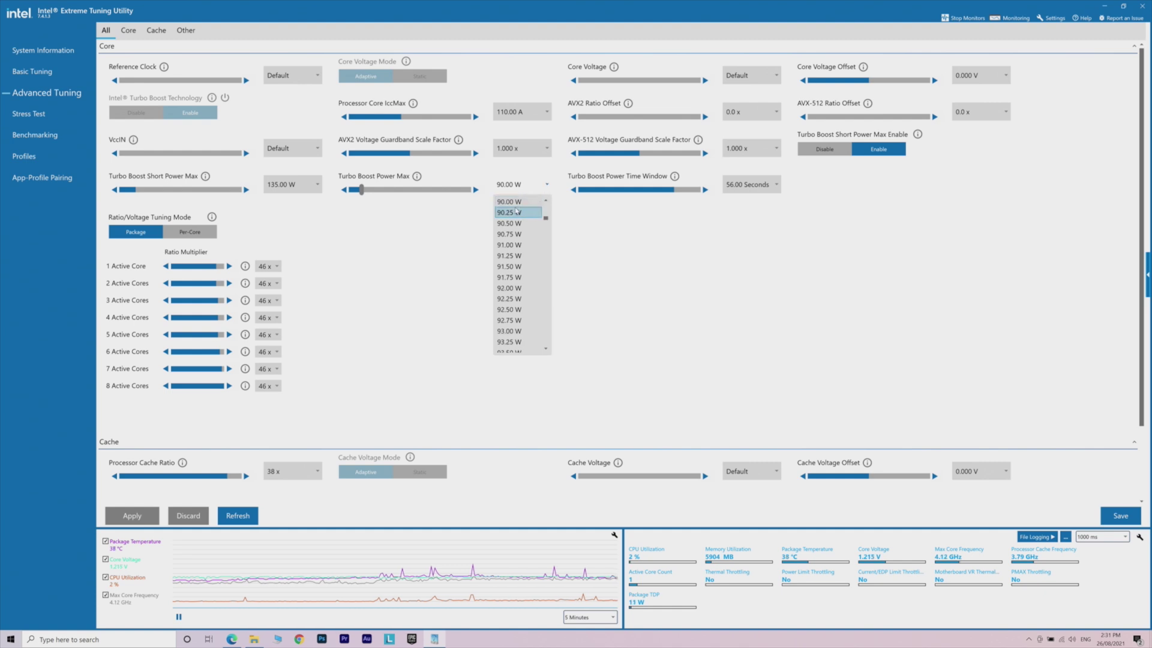
pyautogui.click(606, 242)
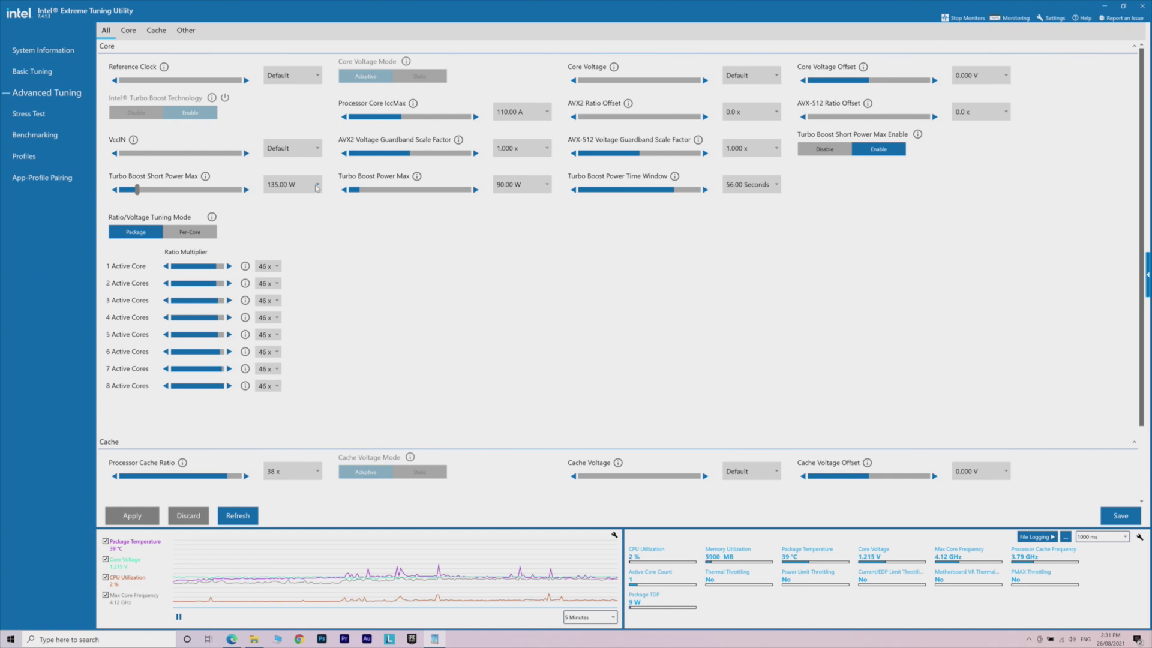
pyautogui.click(996, 77)
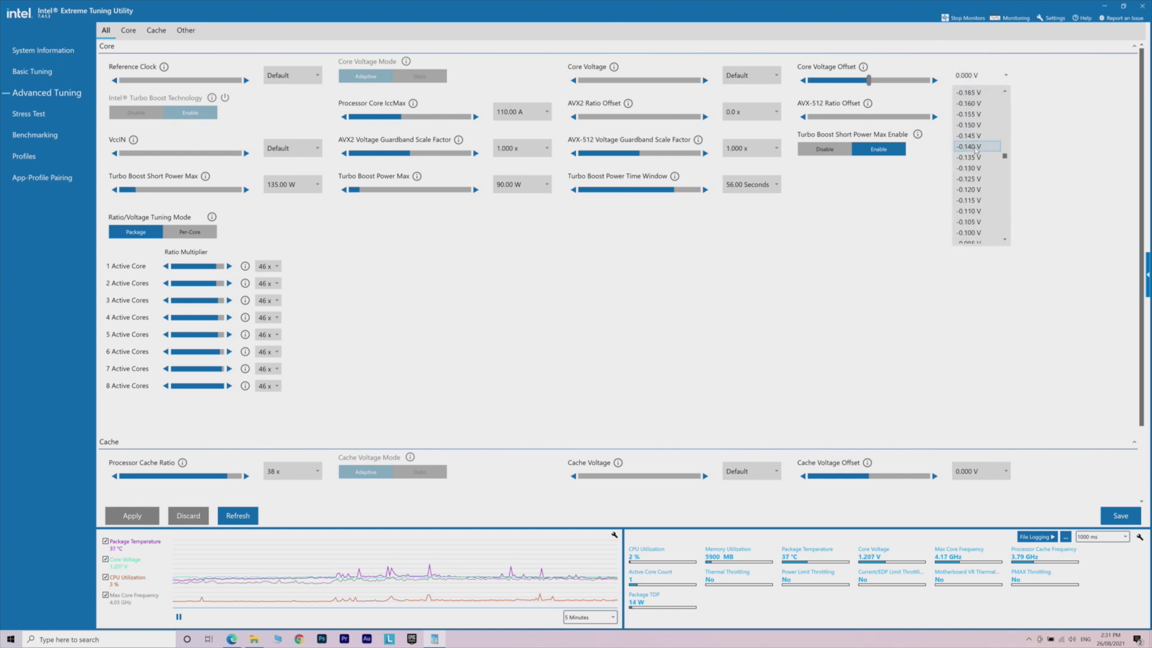
pyautogui.scroll(-2, 977, 150)
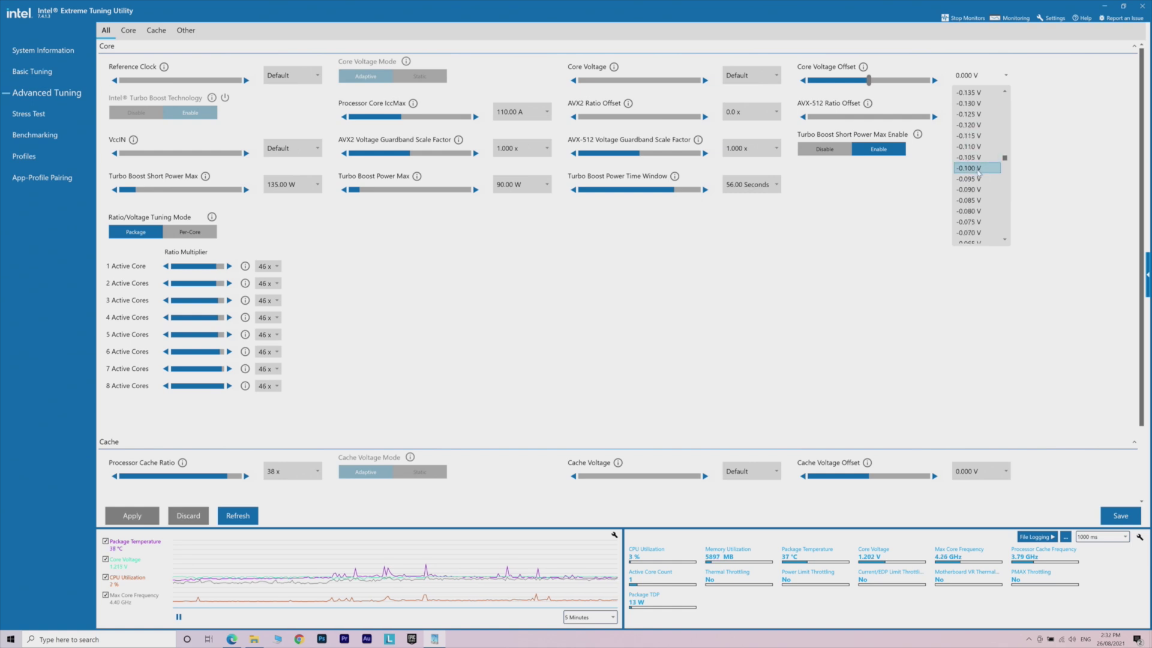
pyautogui.click(978, 169)
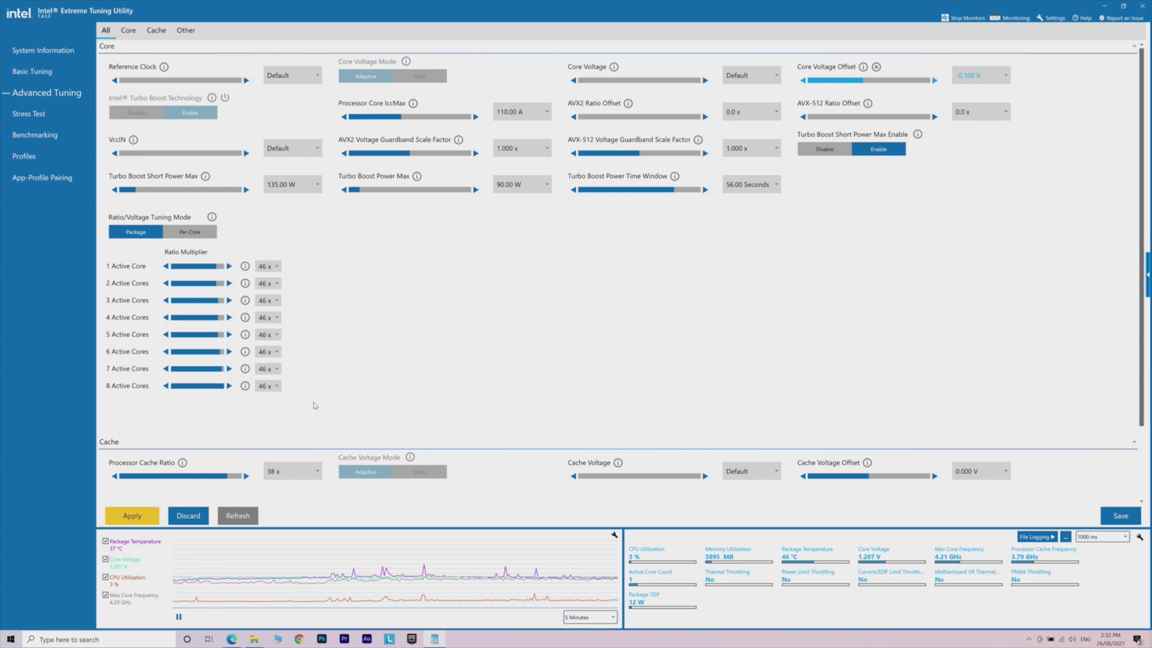
pyautogui.click(143, 516)
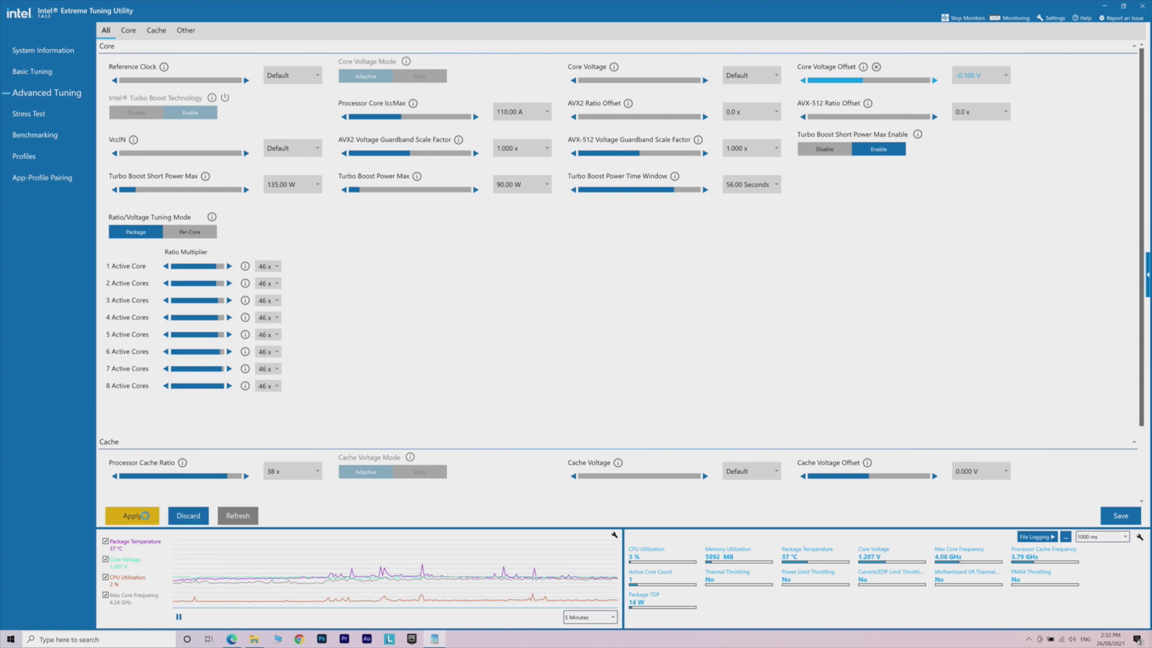
# - Apply 136.50 W Turbo Boost power limits, then open Cinebench R23 from the Desktop folder
pyautogui.click(545, 185)
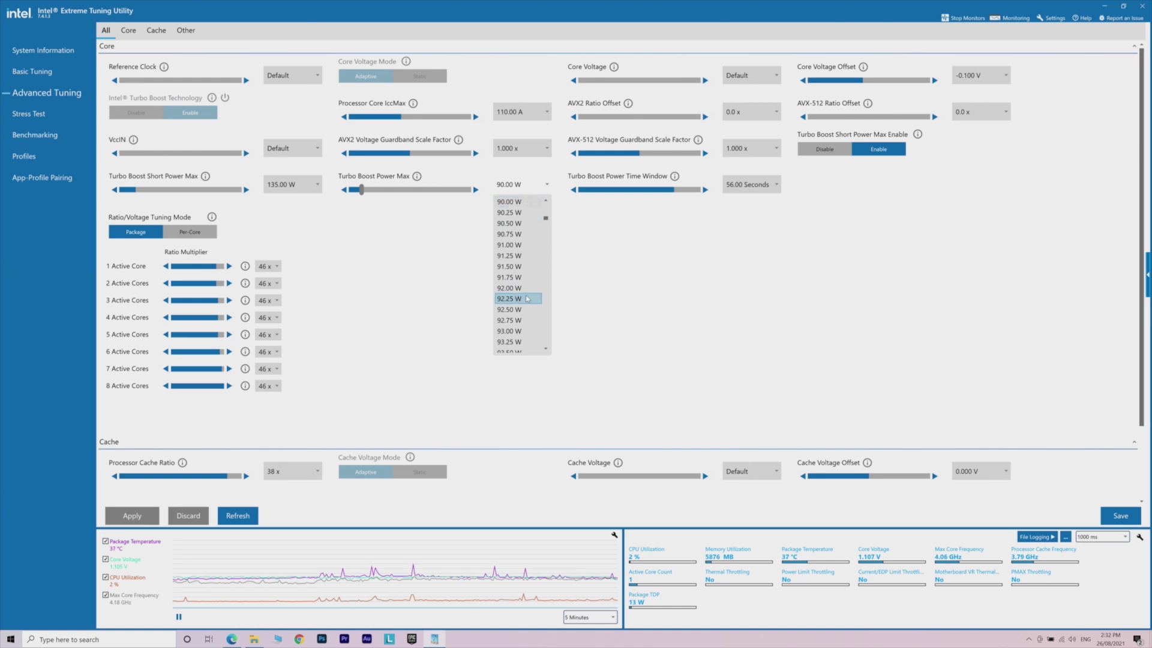
pyautogui.scroll(5, 546, 219)
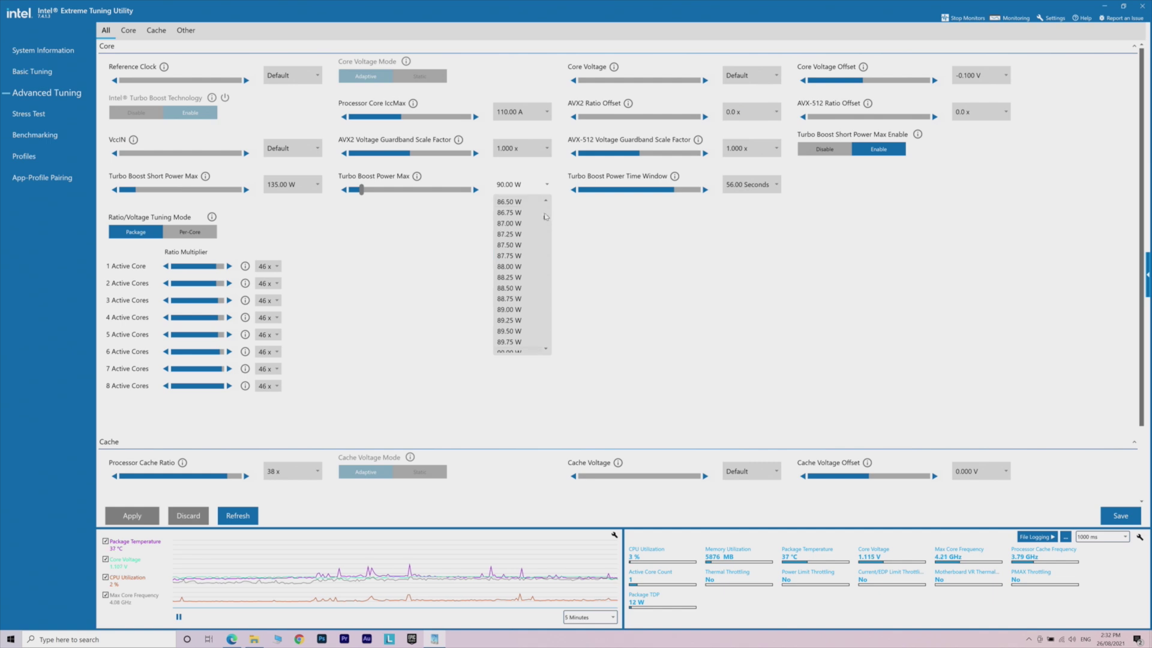
pyautogui.click(546, 201)
pyautogui.click(546, 201)
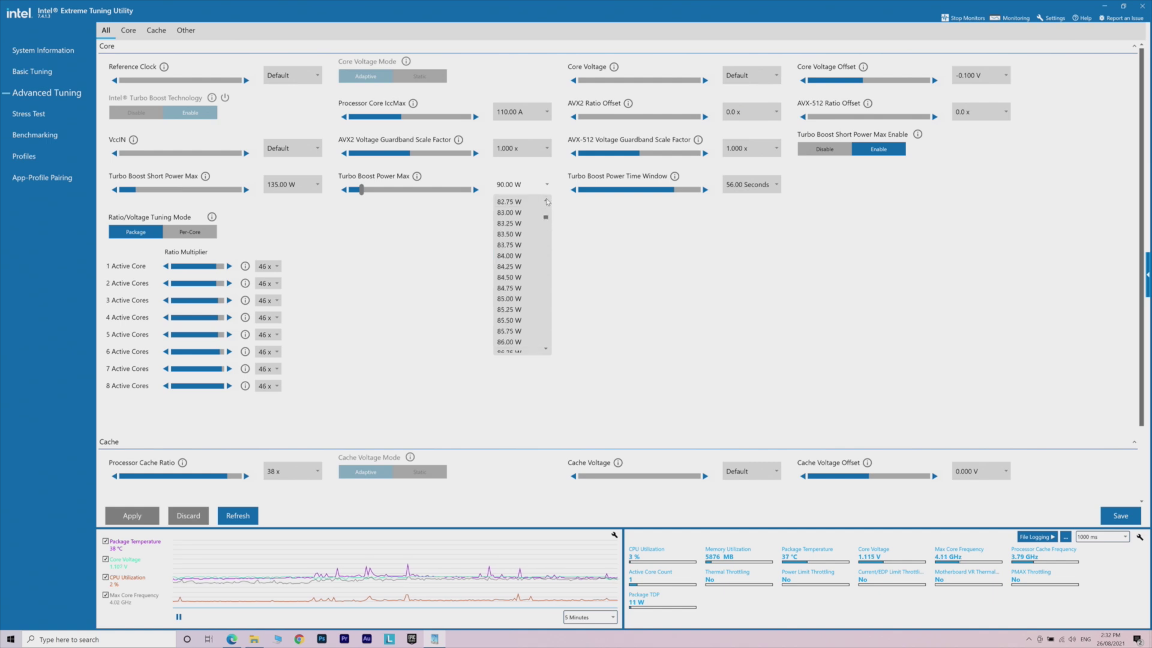
pyautogui.click(546, 349)
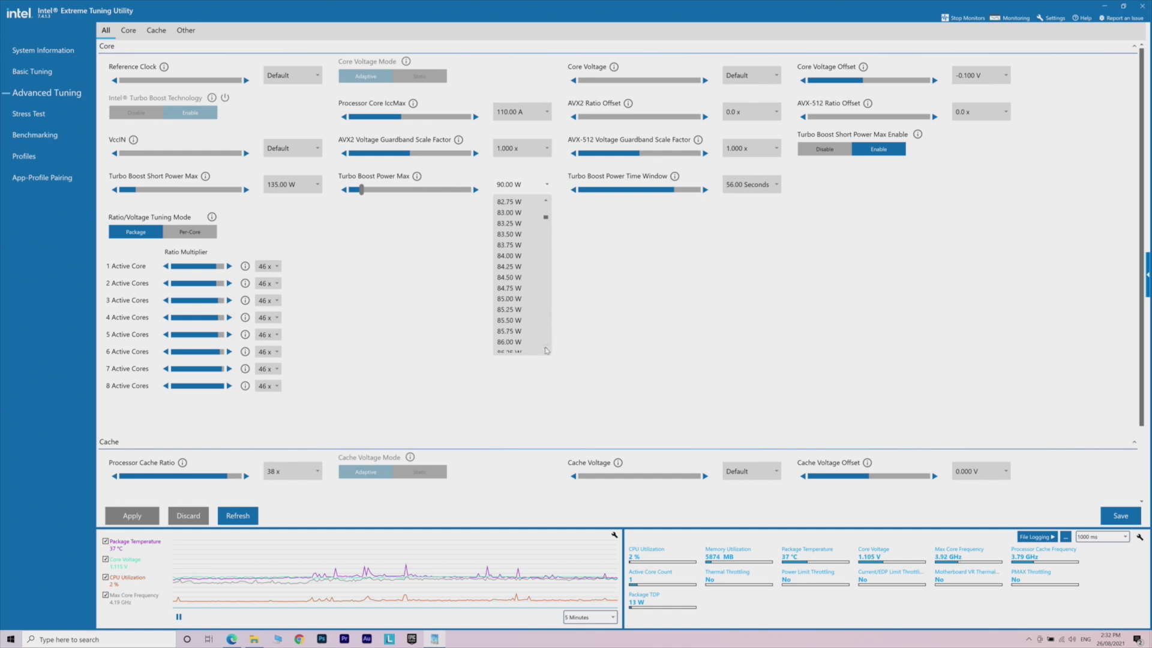
pyautogui.scroll(-9, 546, 350)
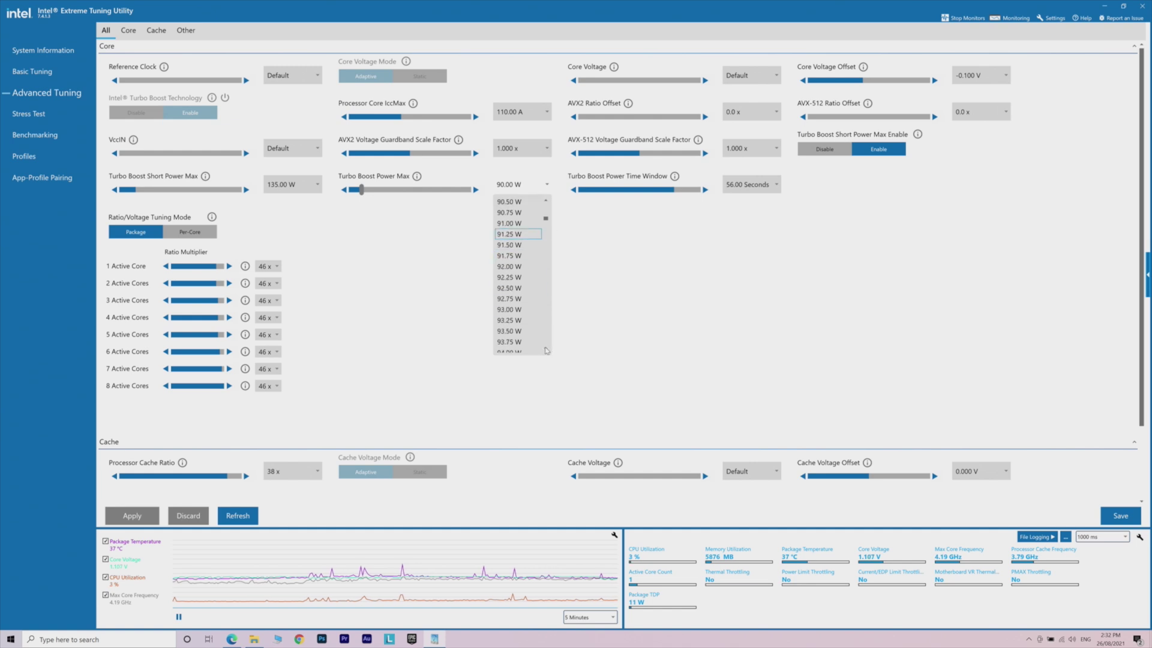
pyautogui.scroll(-12, 546, 350)
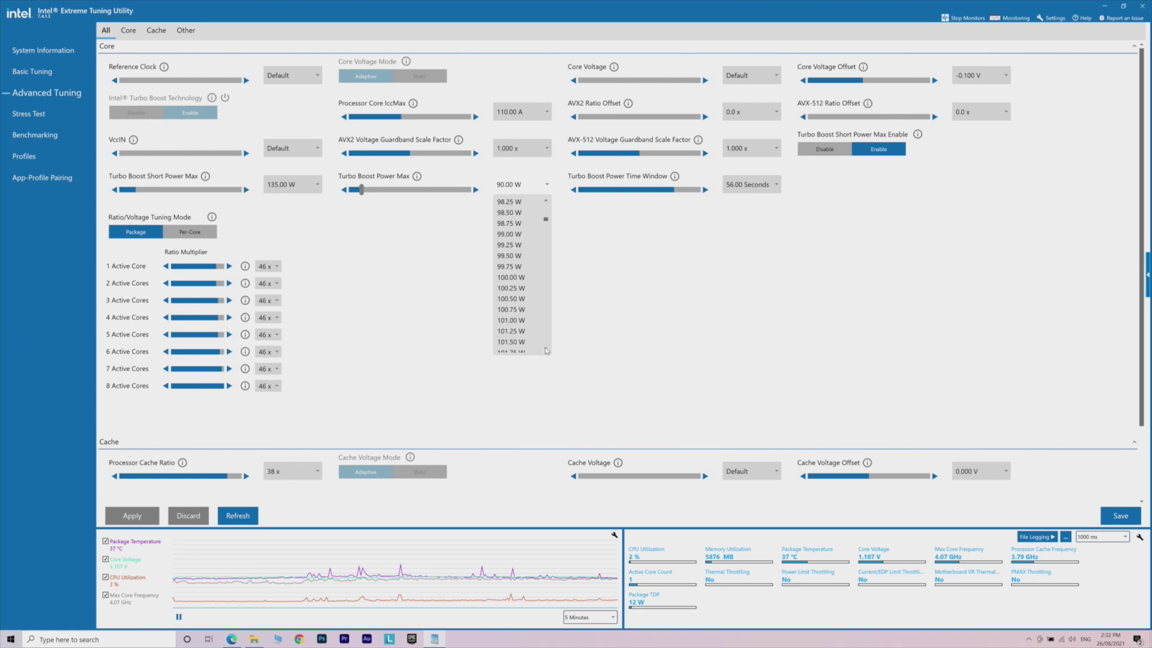
pyautogui.scroll(-3, 546, 352)
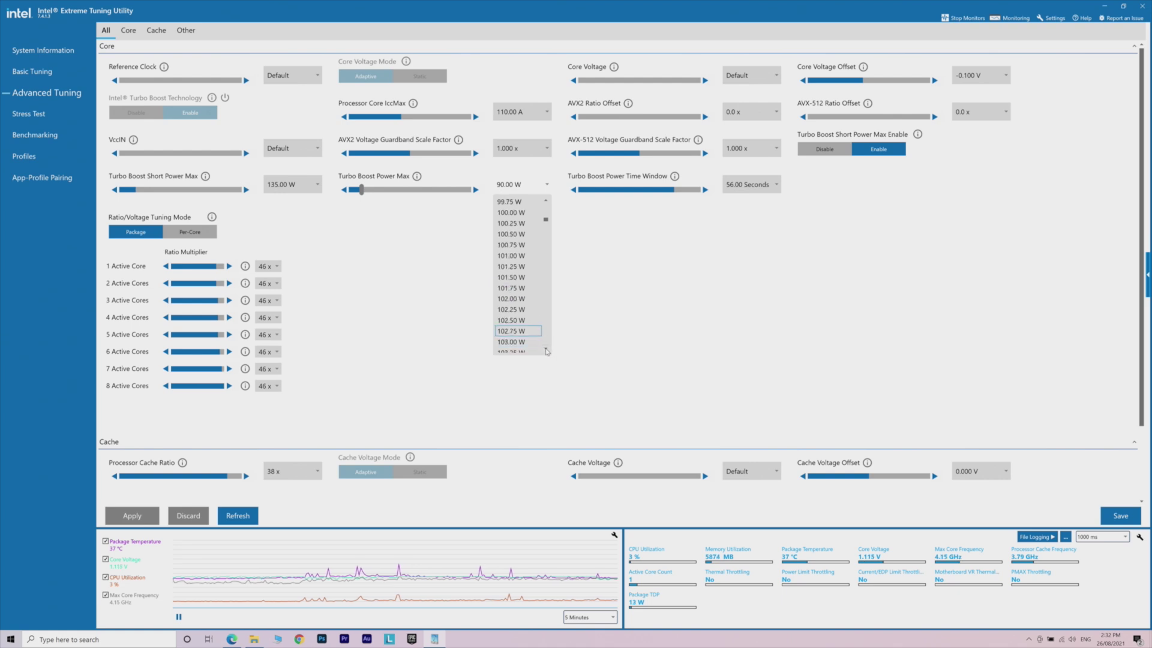
pyautogui.scroll(-6, 547, 352)
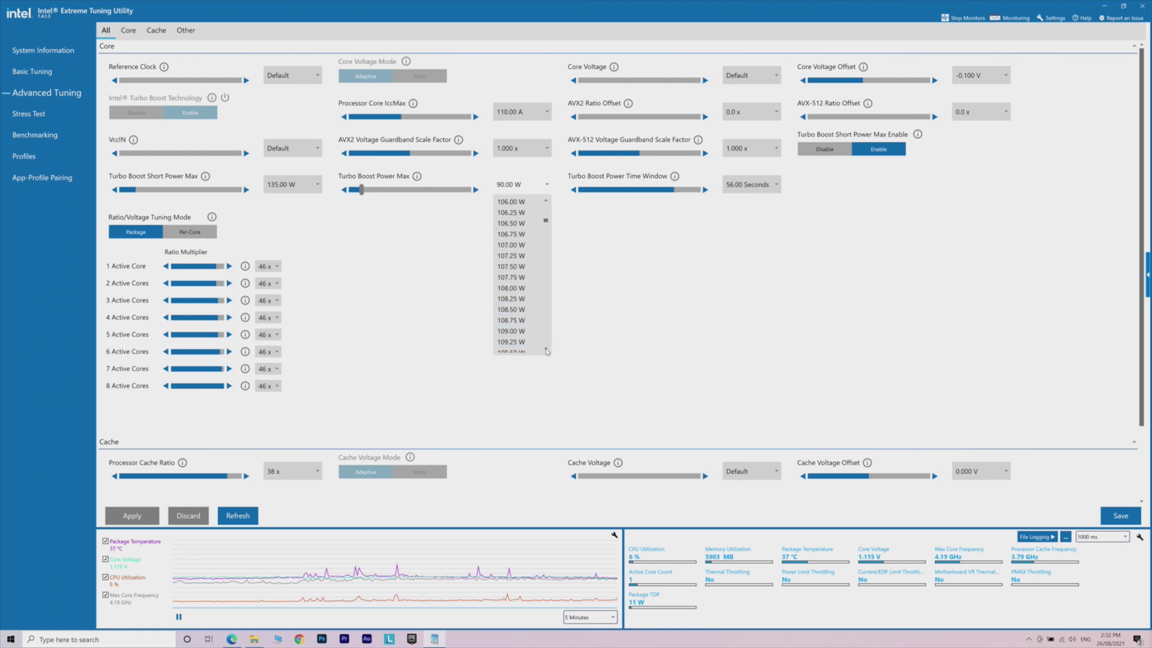
pyautogui.click(528, 344)
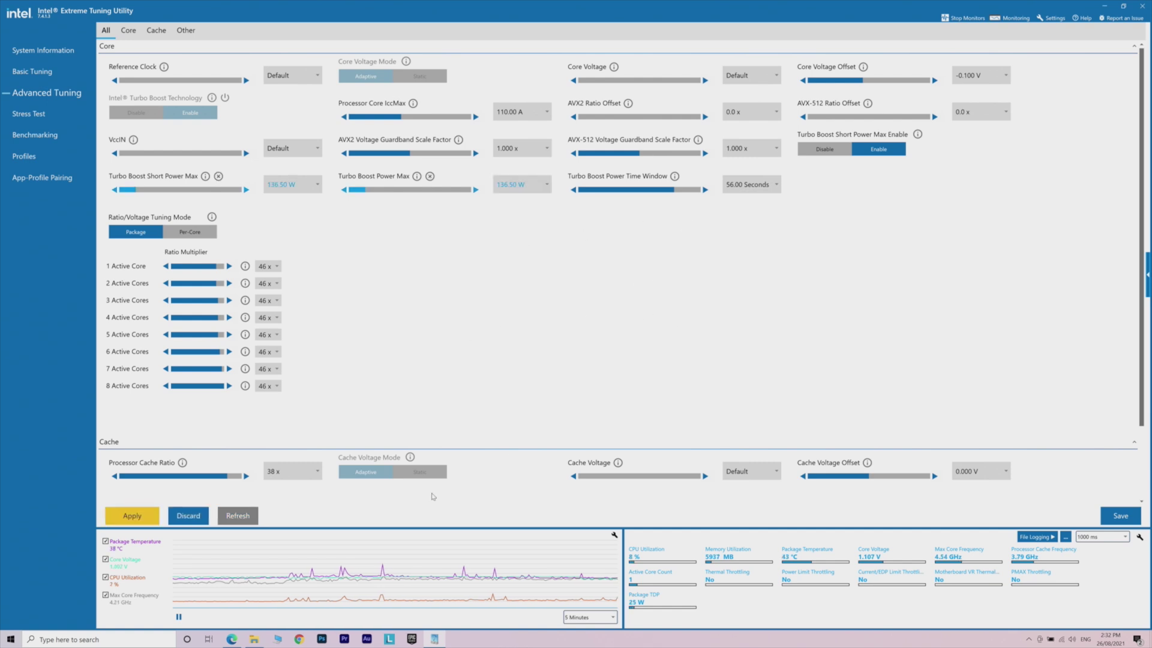
pyautogui.click(132, 515)
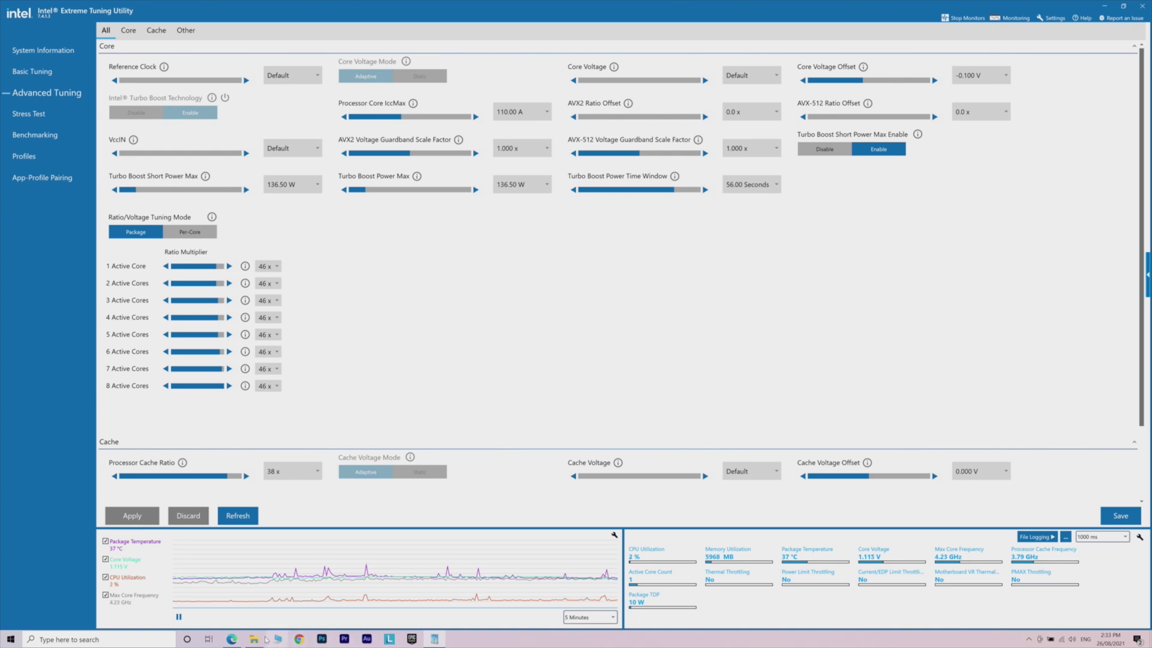
pyautogui.click(255, 640)
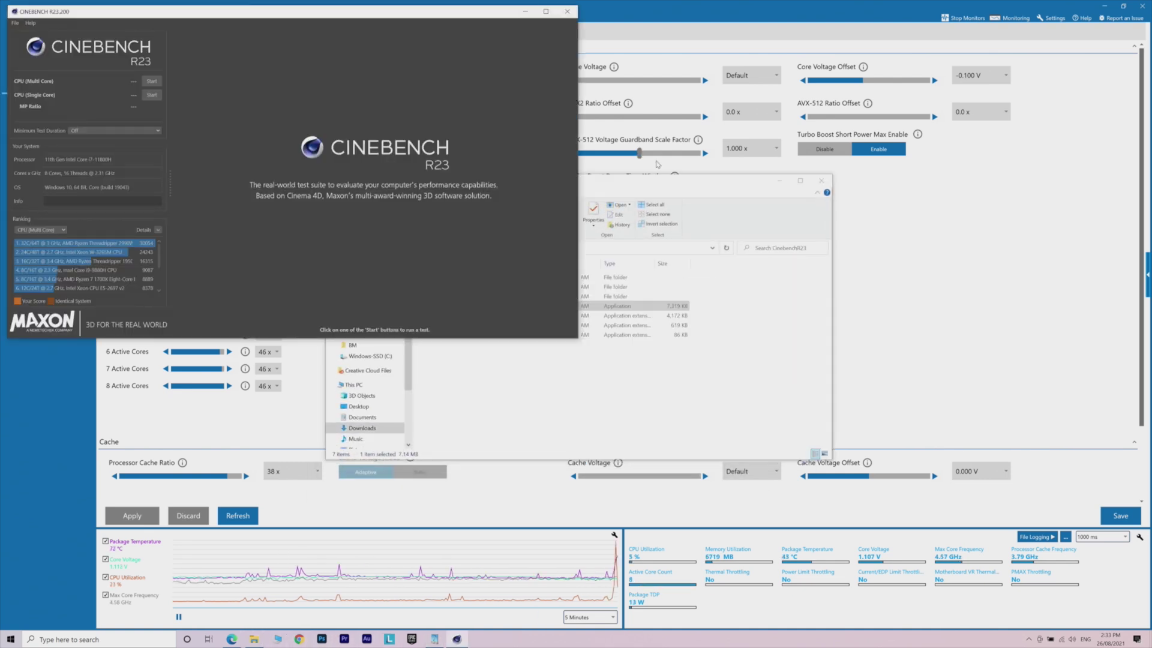
pyautogui.click(779, 181)
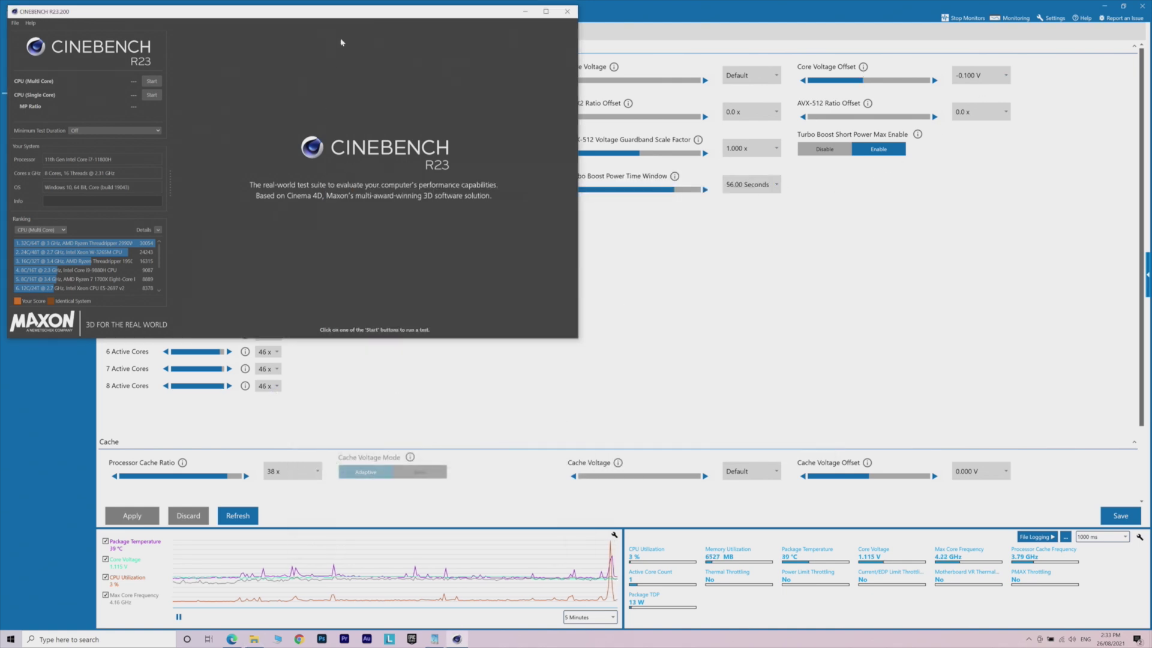
pyautogui.moveTo(326, 19); pyautogui.dragTo(320, 18)
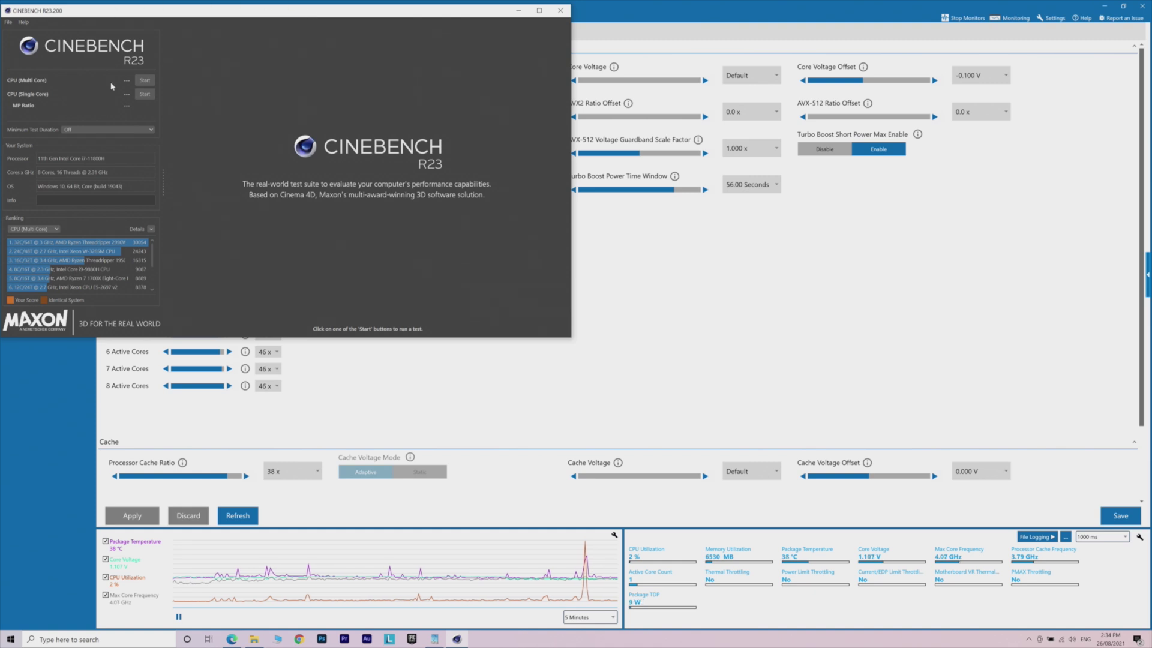
# - Run Cinebench R23's multi-core test to a 14964-point score, then return to XTU
pyautogui.click(144, 80)
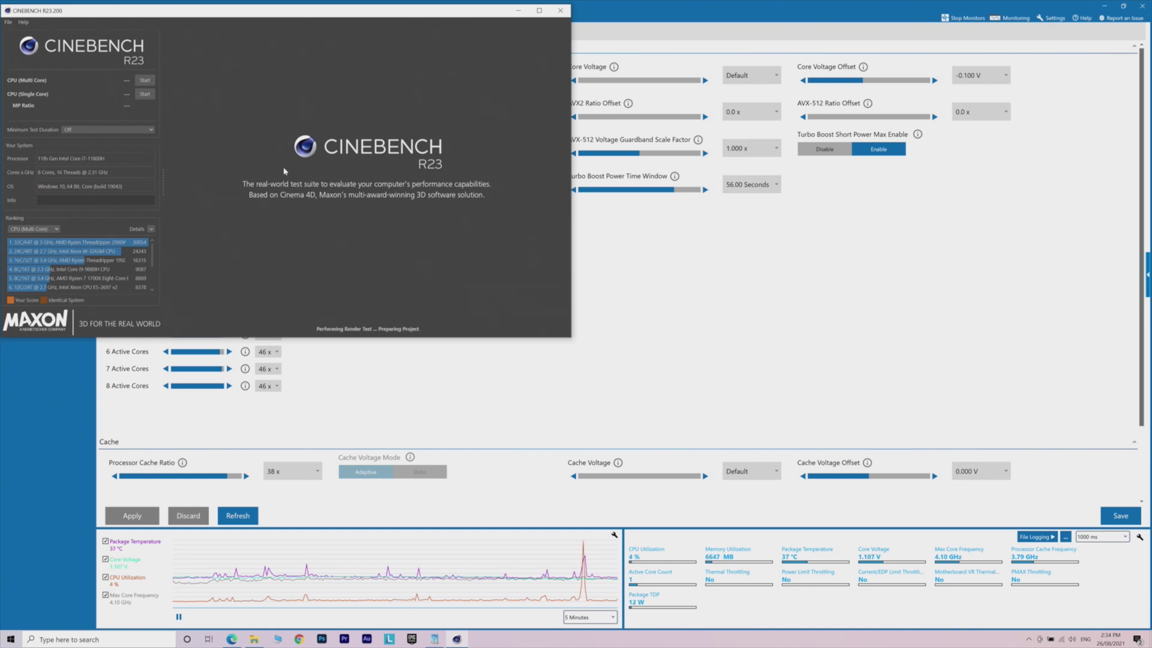
pyautogui.moveTo(764, 588)
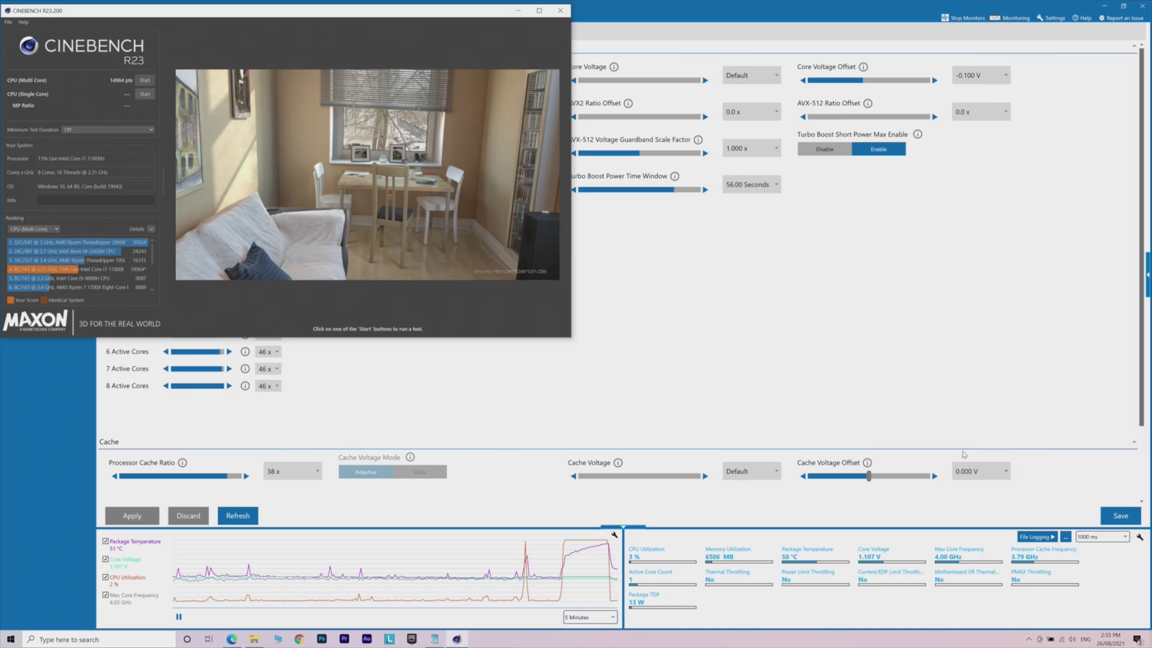
pyautogui.click(900, 420)
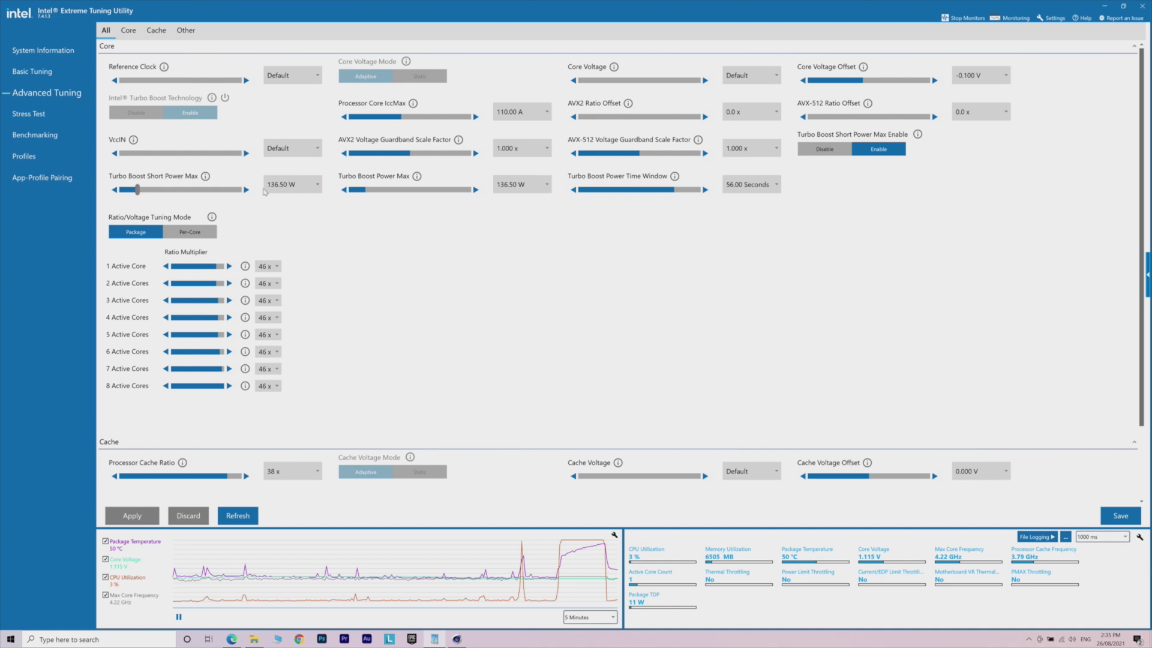
pyautogui.click(316, 186)
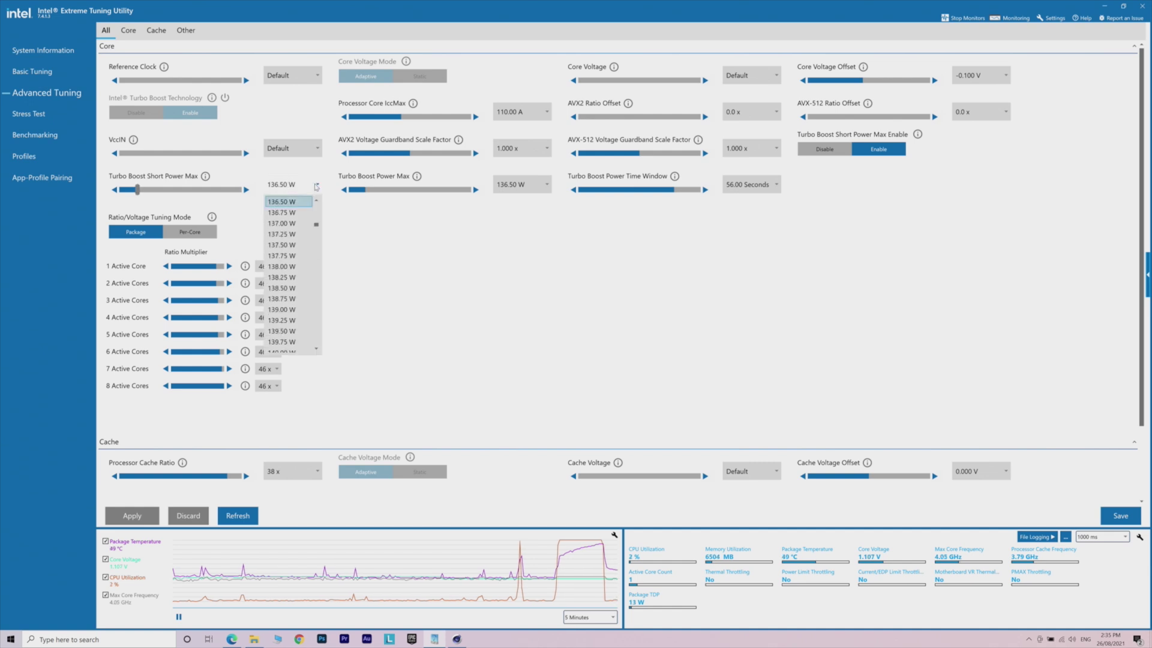
pyautogui.click(546, 191)
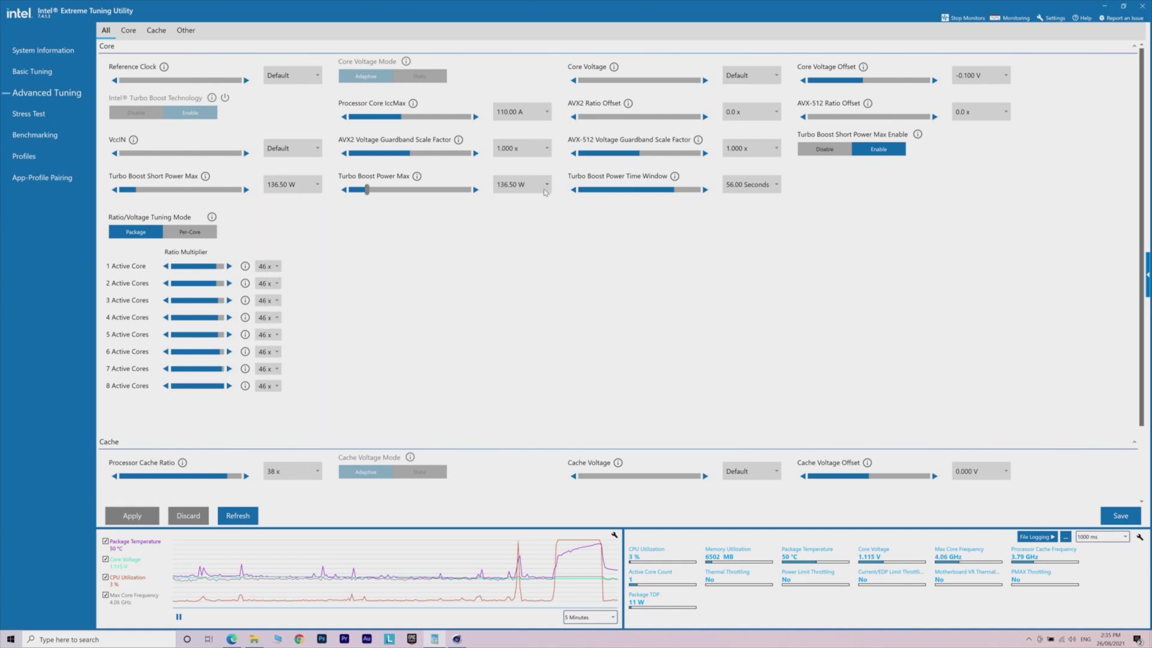
pyautogui.click(545, 191)
pyautogui.click(624, 284)
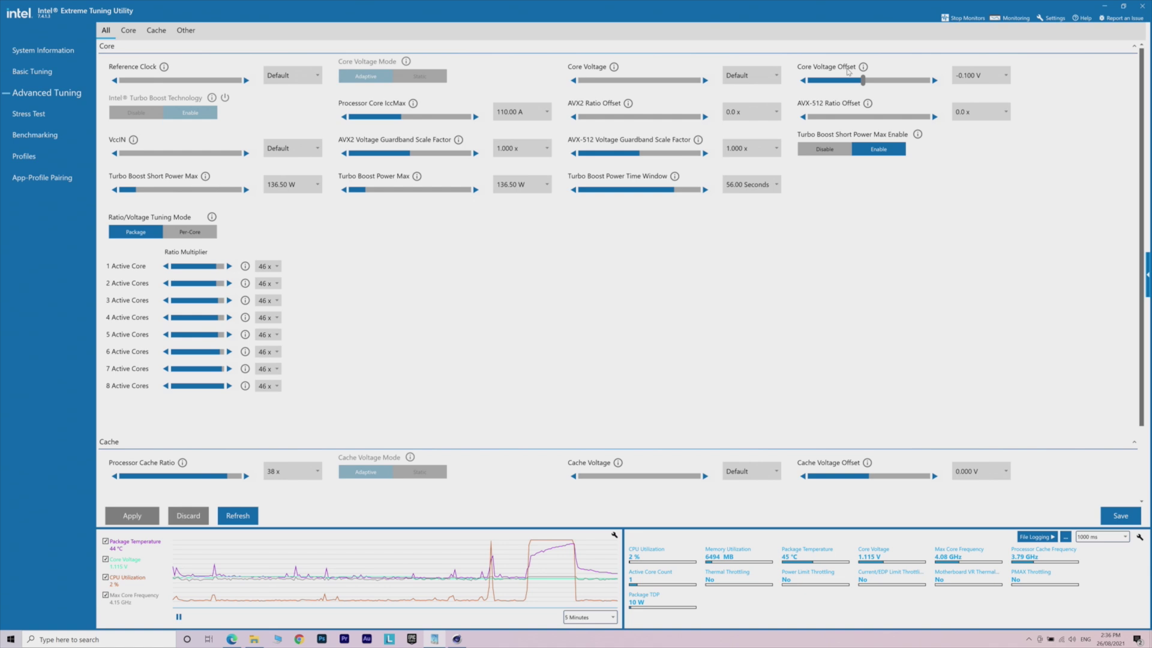
# - Set the core voltage offset back to 0.000 V and apply it
pyautogui.click(995, 76)
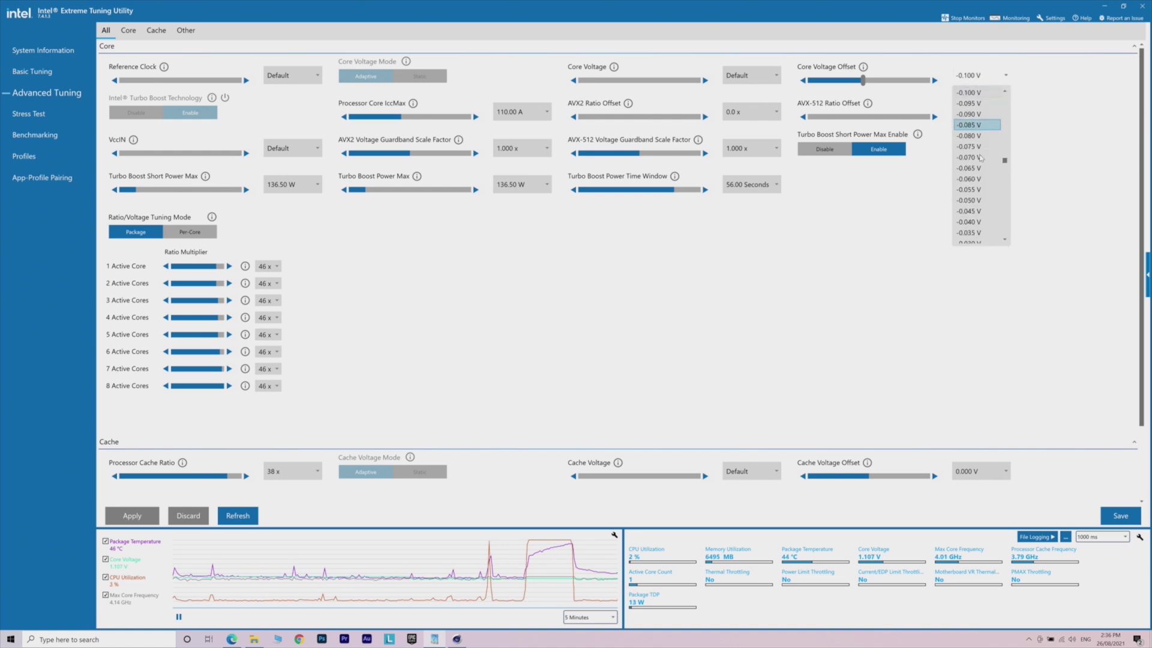
pyautogui.scroll(-20, 982, 158)
pyautogui.scroll(-20, 981, 161)
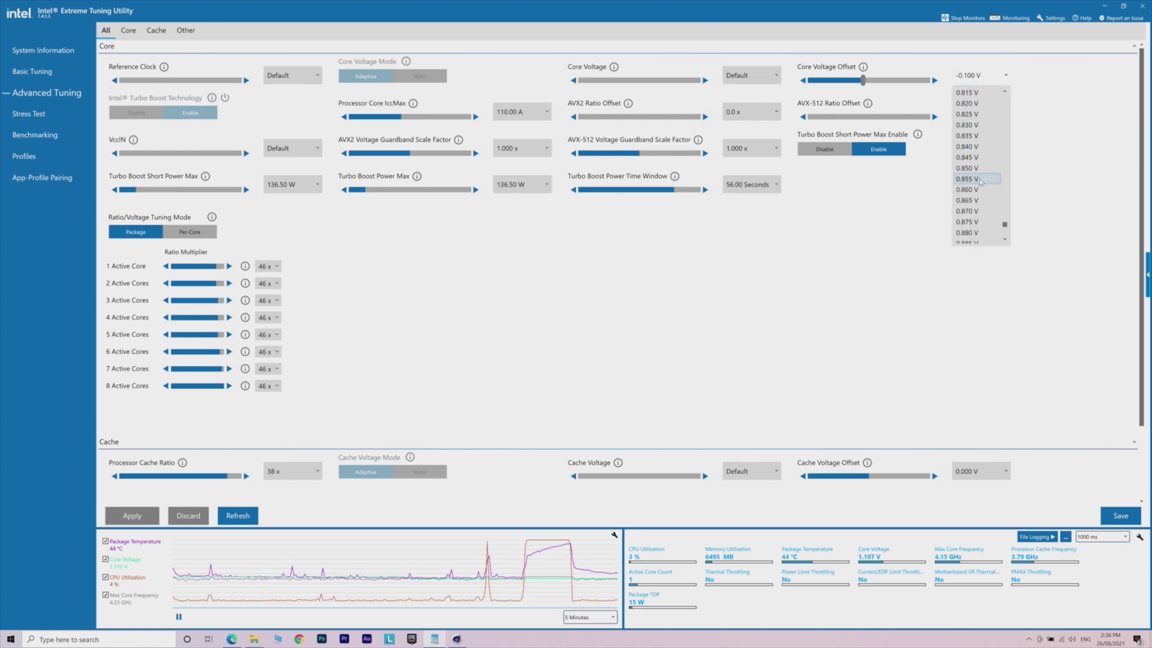
pyautogui.click(978, 179)
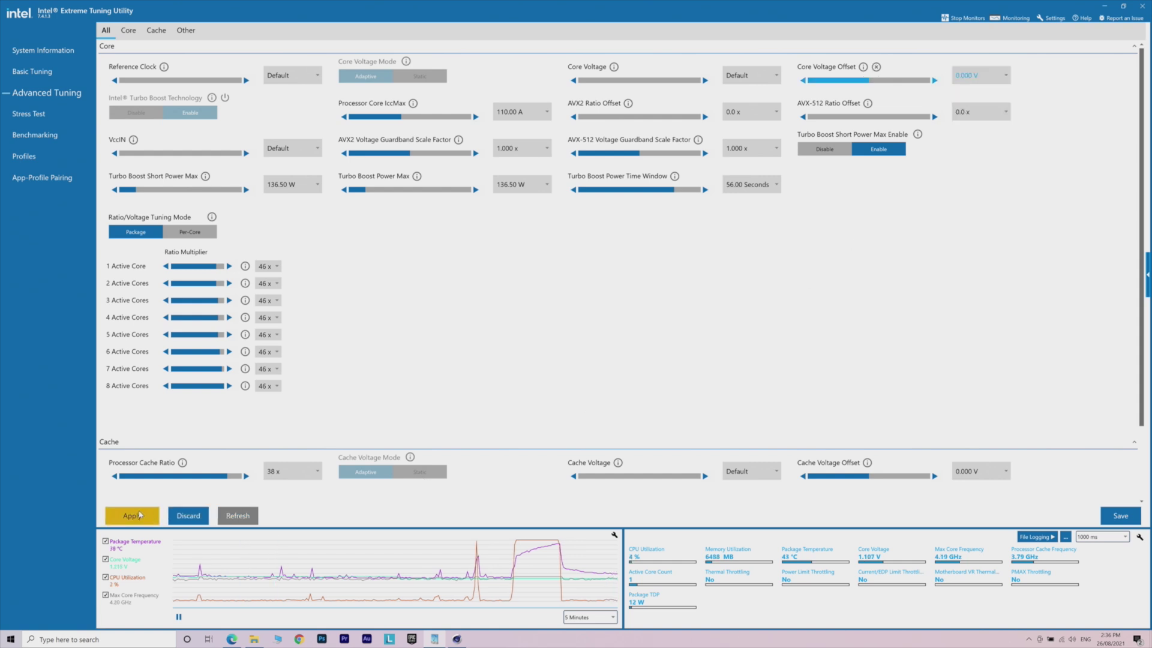
pyautogui.click(138, 513)
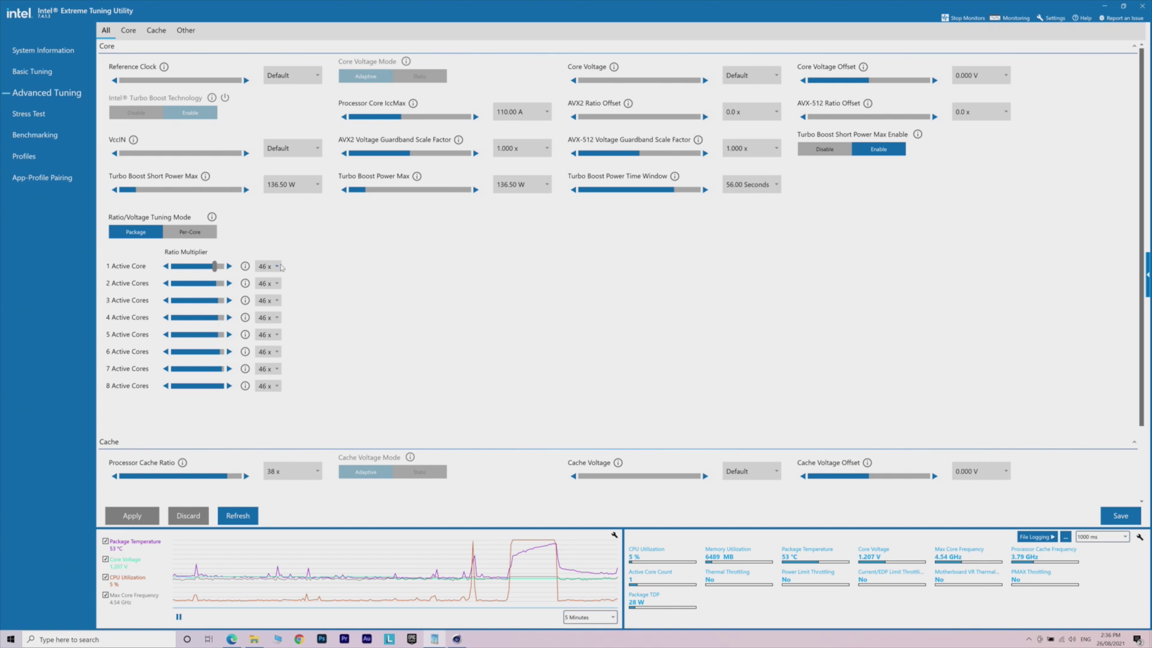
# - Raise the 1–4 active core ratios to 50x, 50x, 48x and 47x and apply them
pyautogui.click(229, 266)
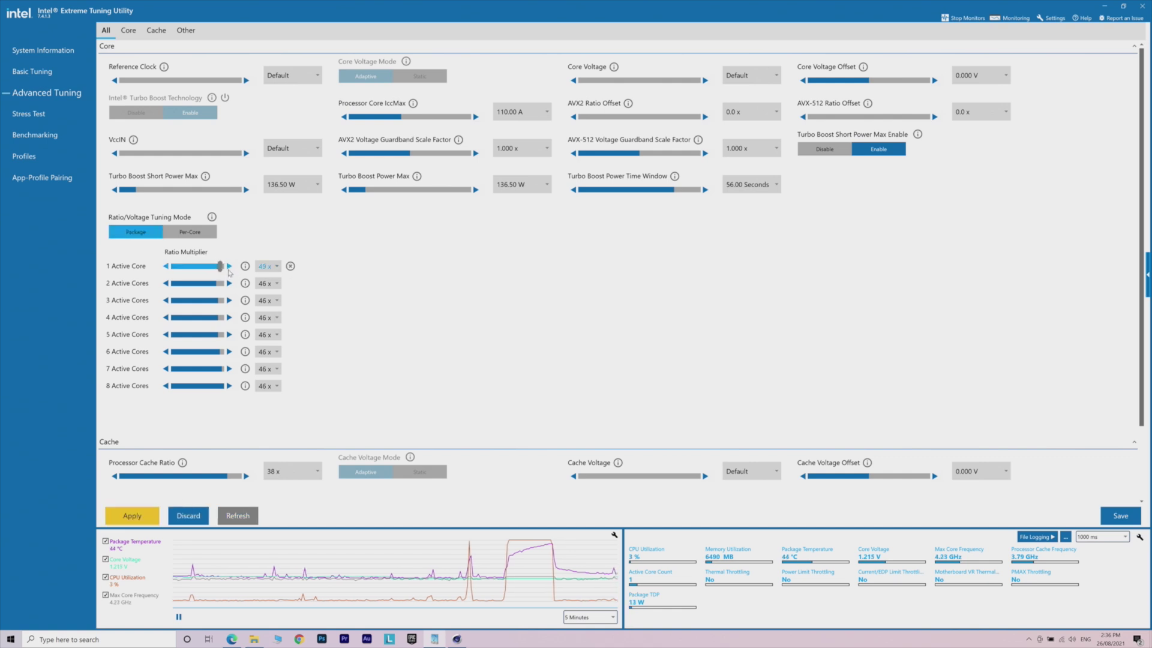
pyautogui.click(229, 267)
pyautogui.click(229, 283)
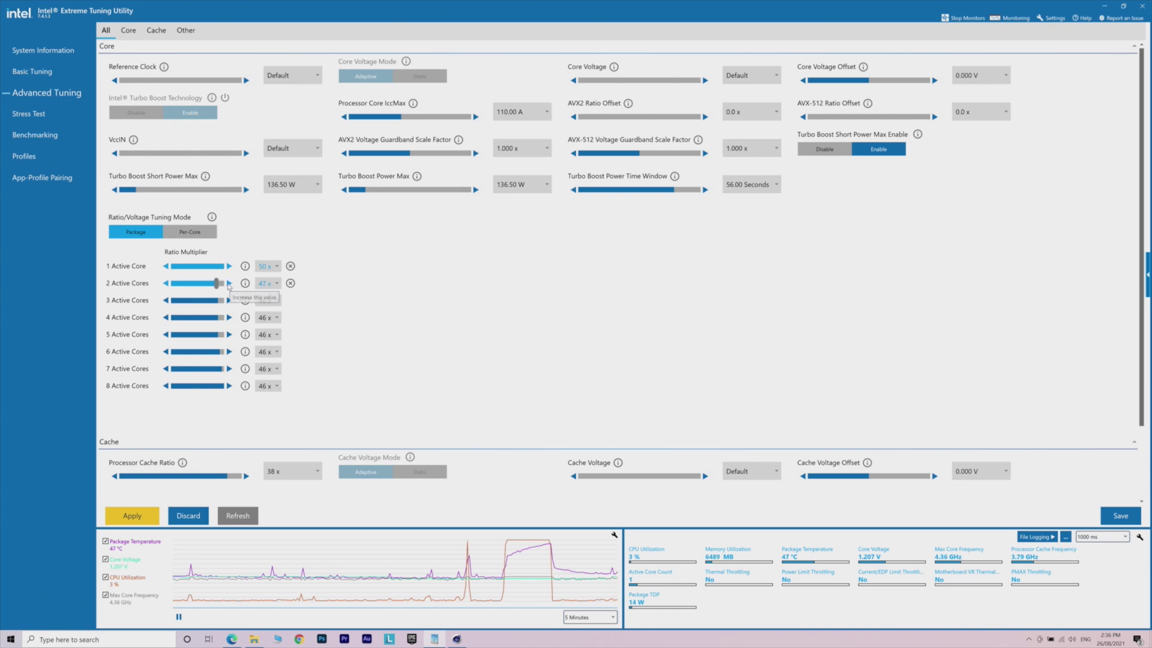
pyautogui.click(229, 283)
pyautogui.click(229, 283)
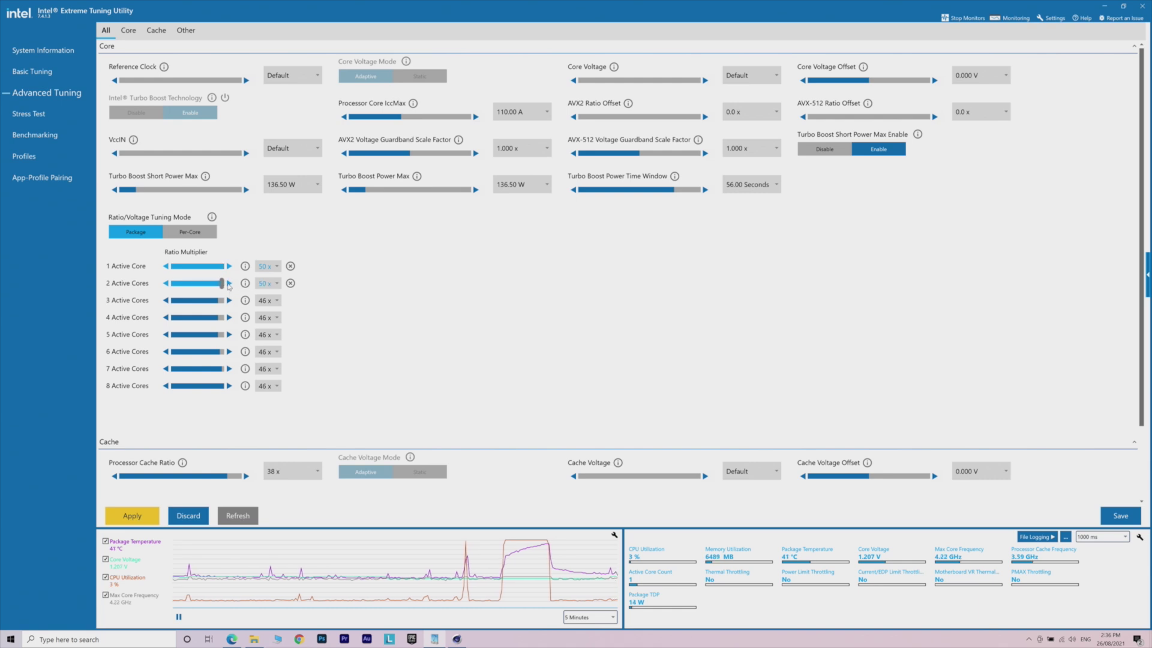
pyautogui.click(229, 300)
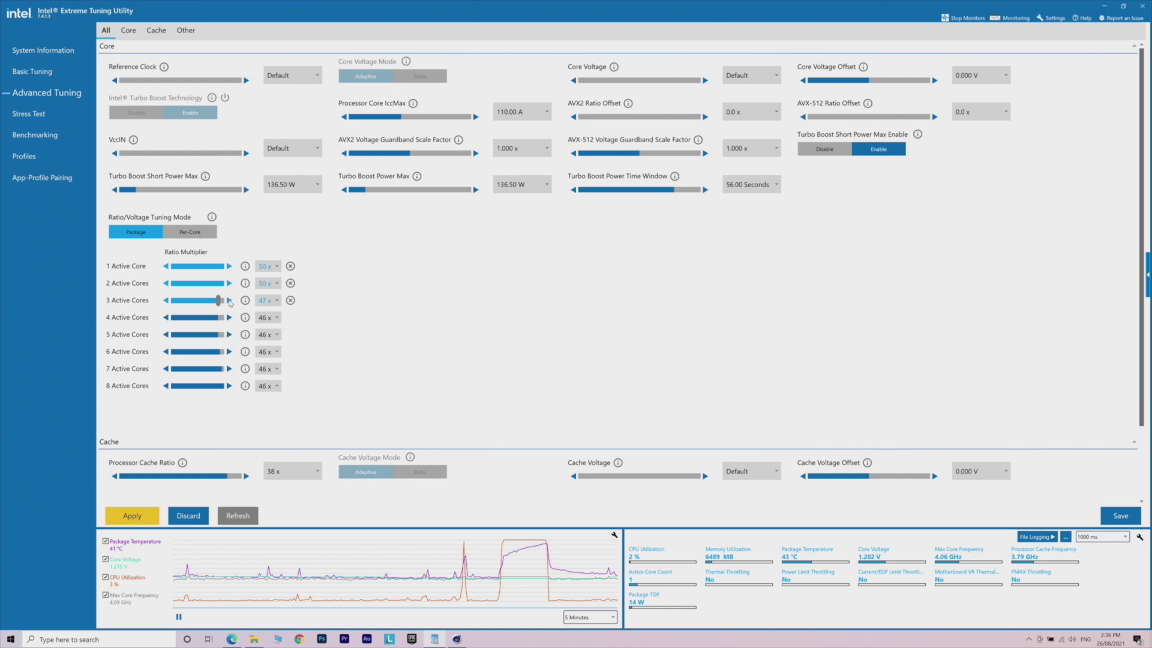
pyautogui.click(229, 301)
pyautogui.click(229, 318)
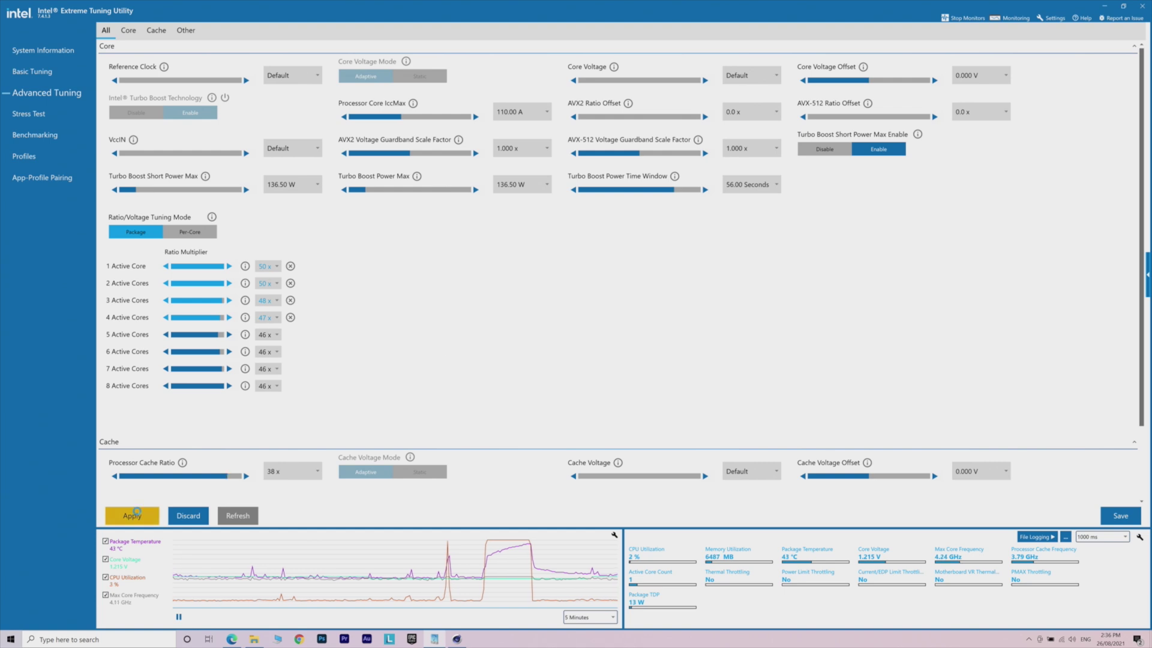
pyautogui.click(138, 515)
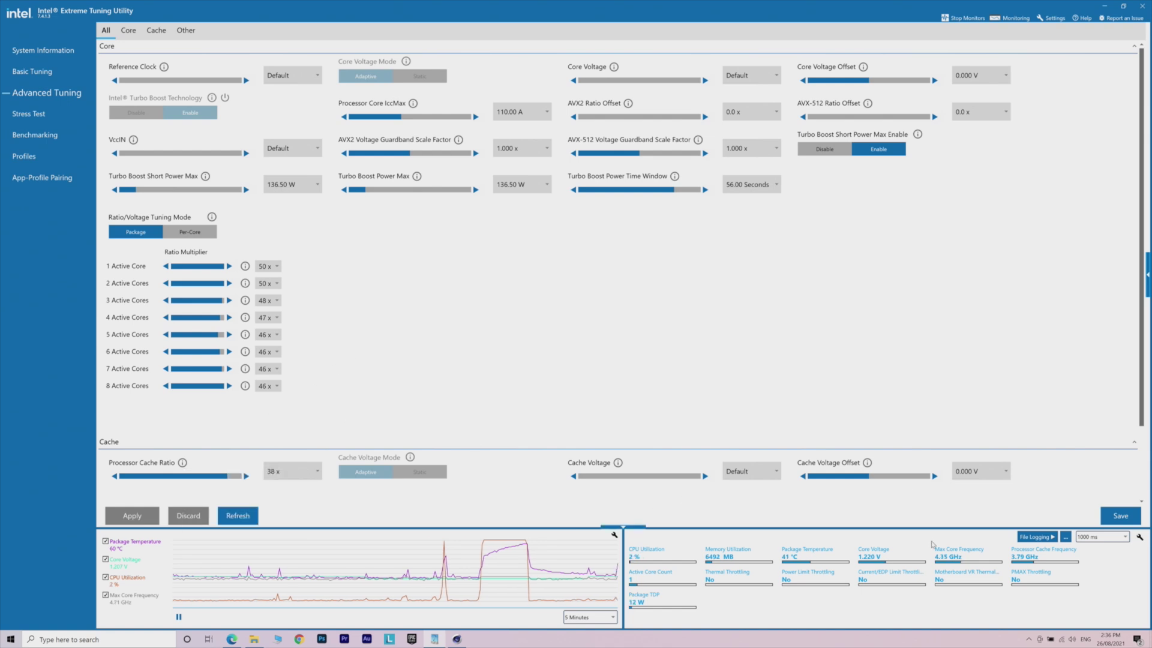
# - Bring up Cinebench R23 and run its CPU (Single Core) test on the new ratios
pyautogui.moveTo(953, 568)
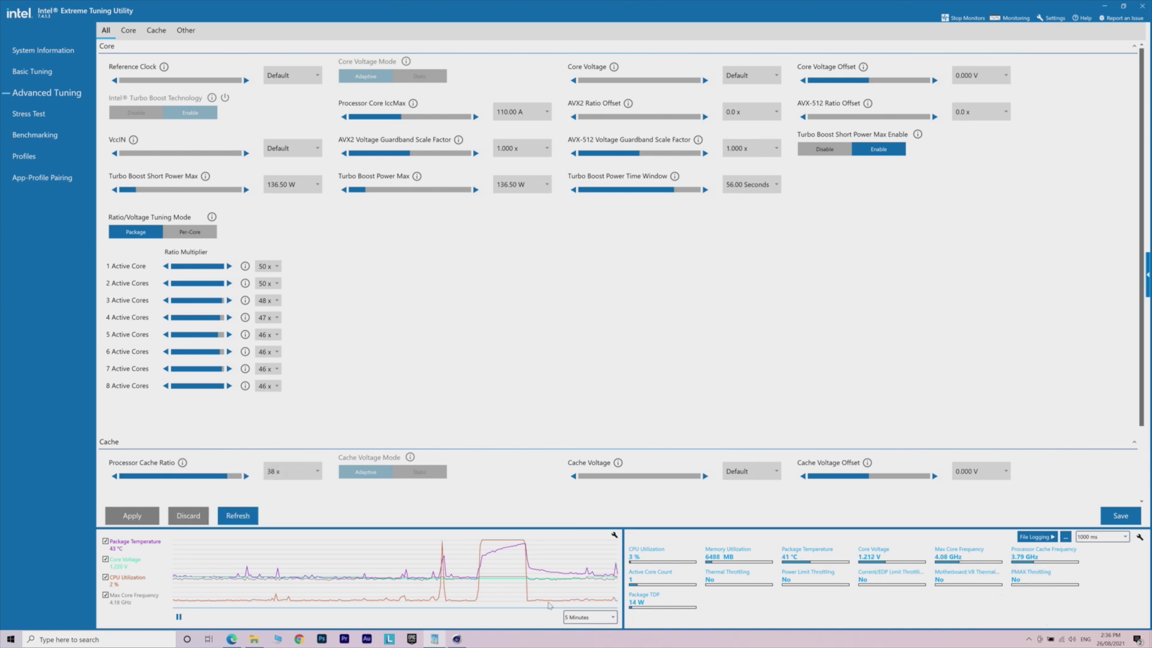
pyautogui.click(457, 639)
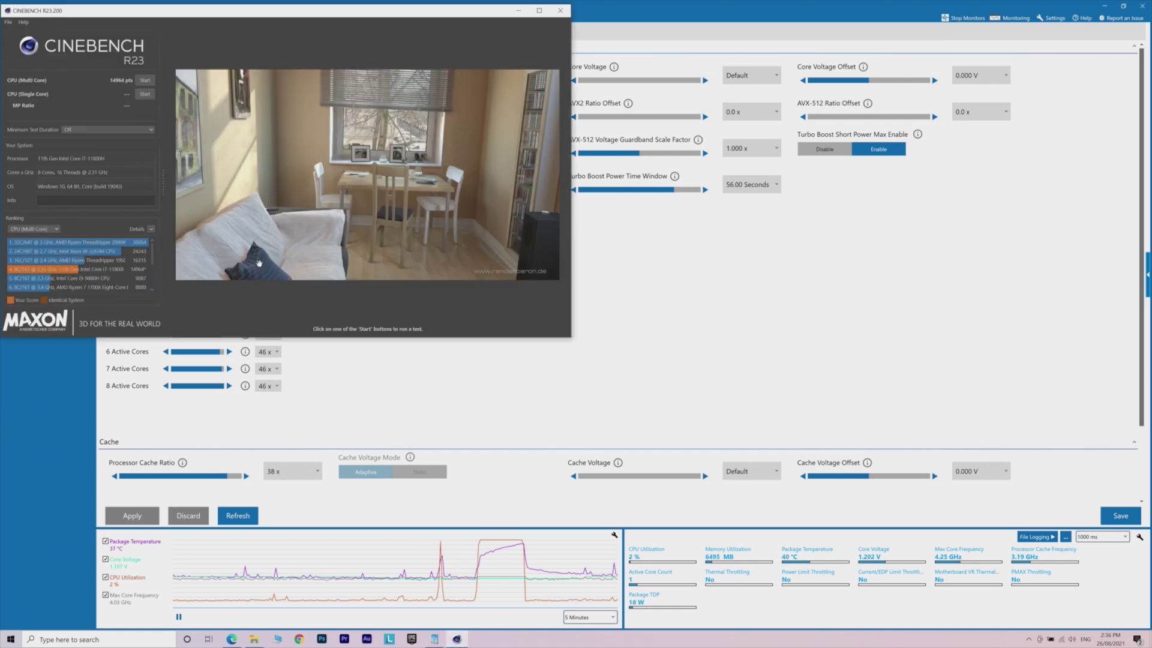
pyautogui.click(146, 94)
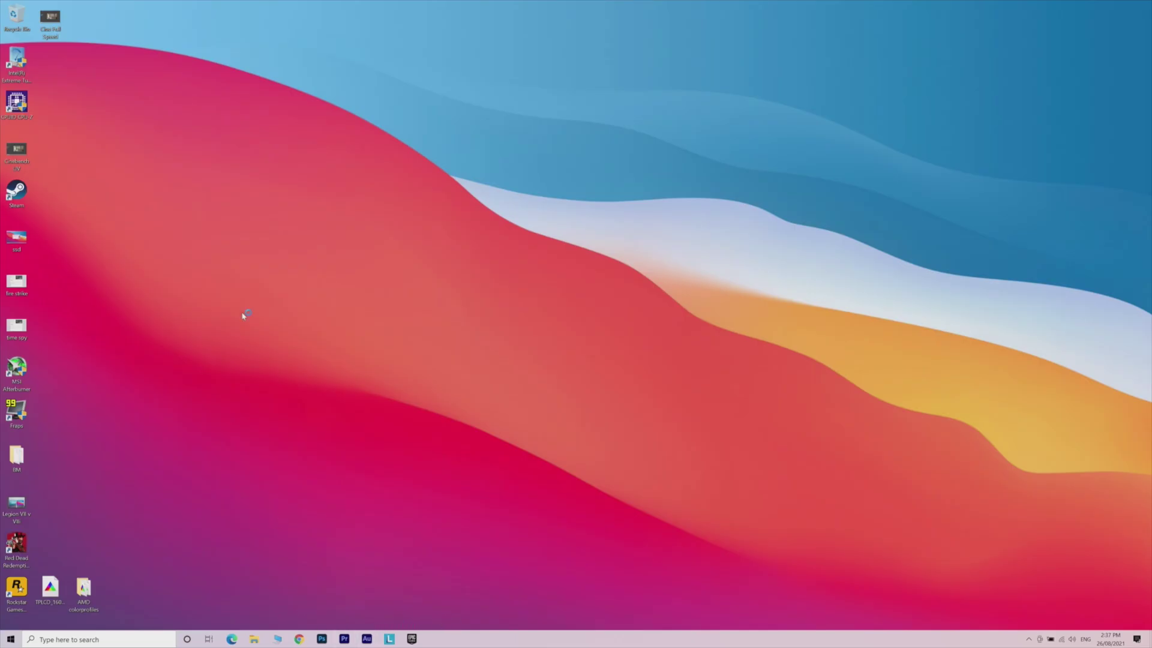
# - Relaunch Intel Extreme Tuning Utility after the crash, approving UAC and dismissing the X-Rite error
pyautogui.doubleClick(16, 60)
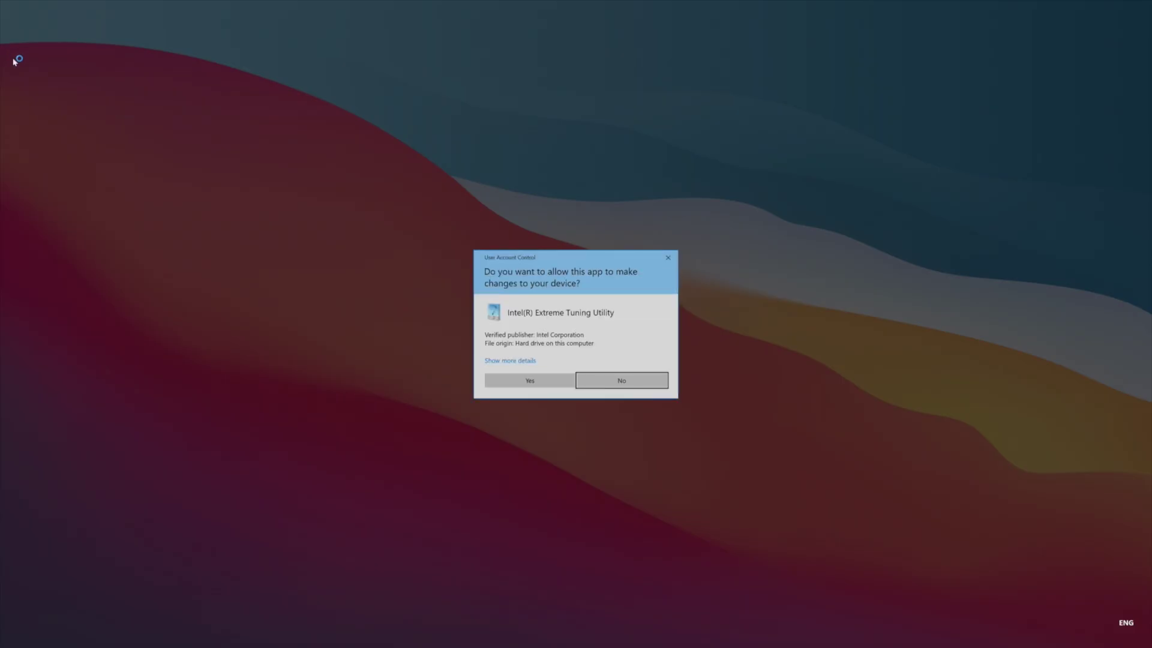
pyautogui.click(523, 378)
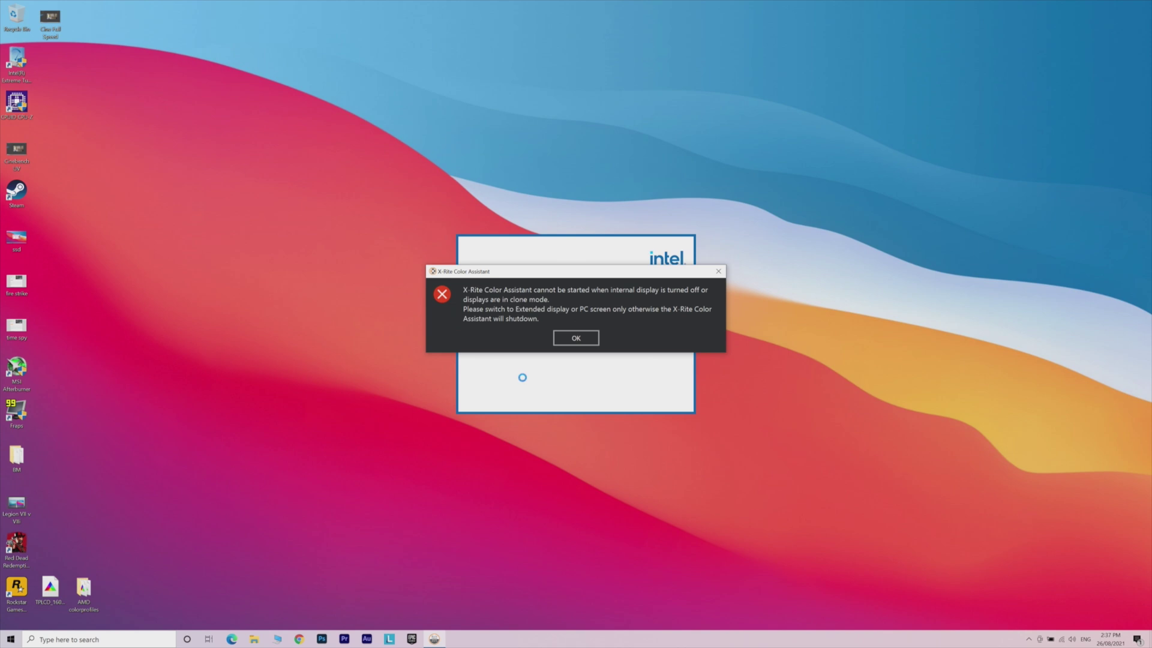
pyautogui.click(576, 337)
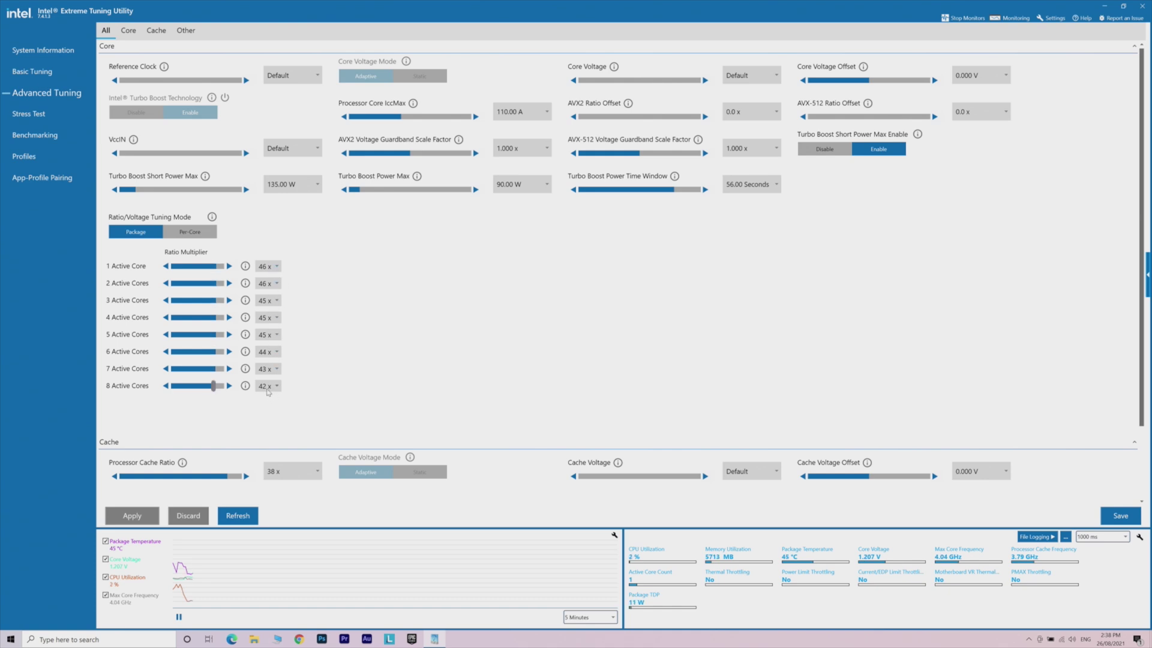
pyautogui.click(275, 387)
# - Leave the 8-core ratio at 42x, then preview and apply the saved -50uv profile
pyautogui.click(339, 362)
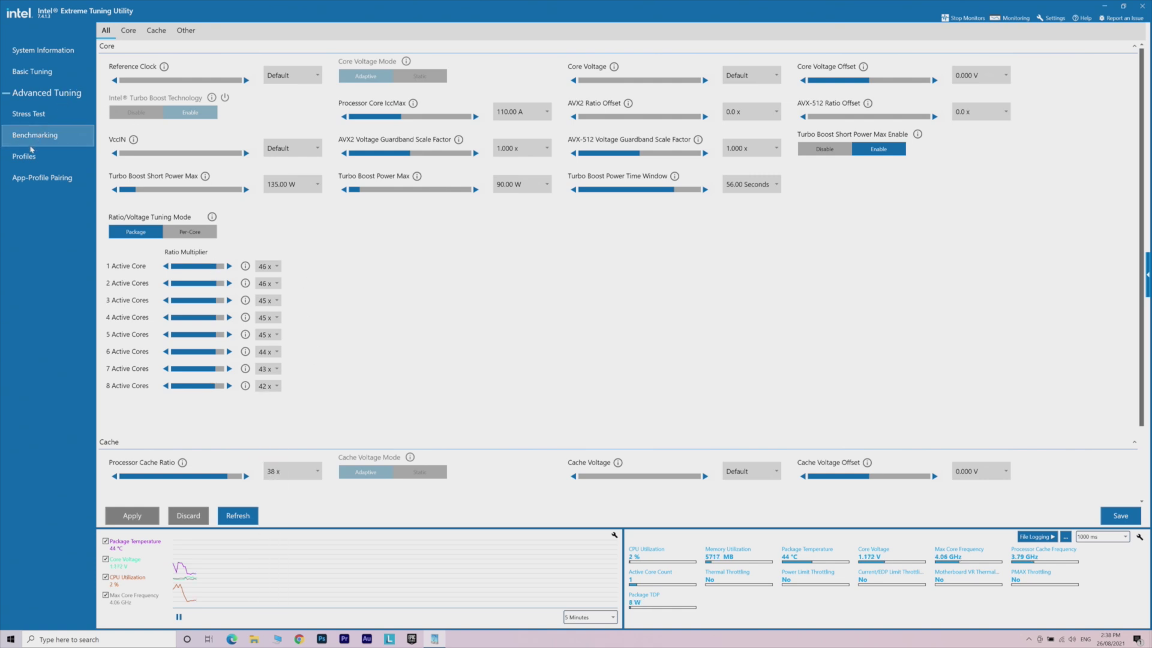
pyautogui.click(27, 157)
pyautogui.click(135, 123)
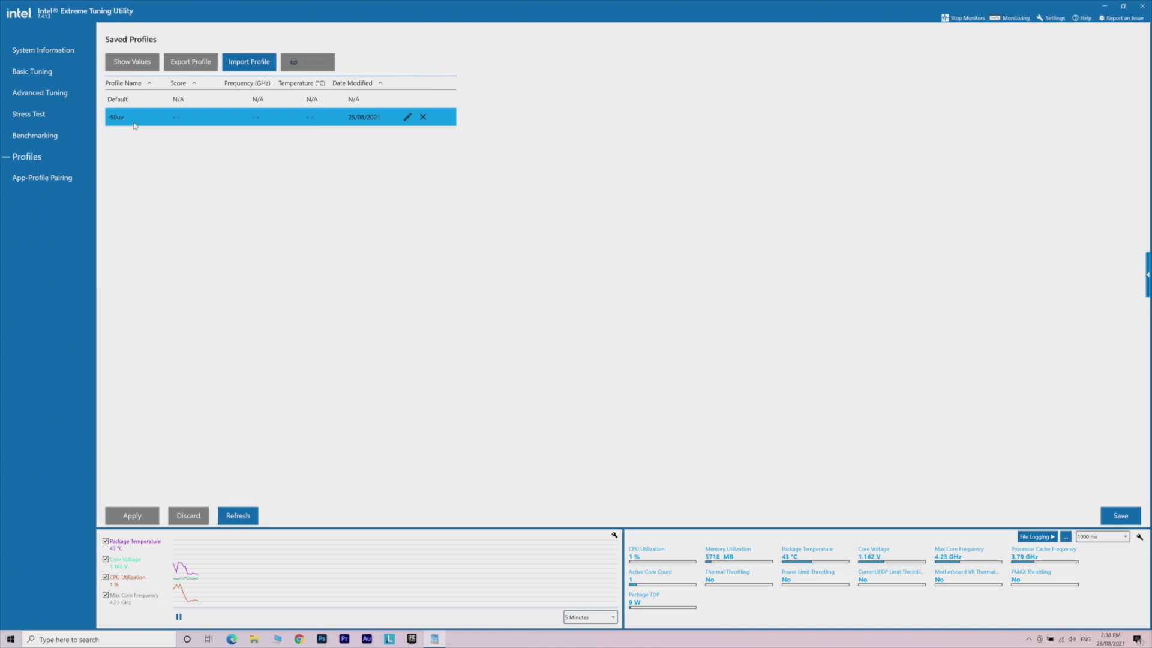
pyautogui.click(136, 62)
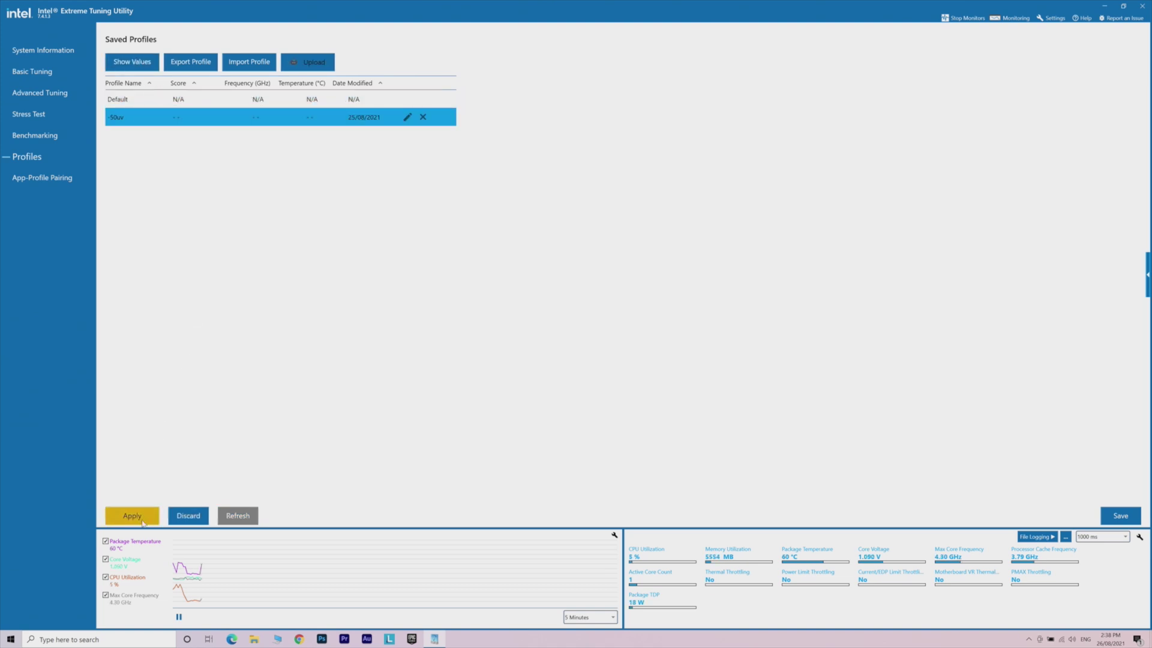
pyautogui.click(137, 517)
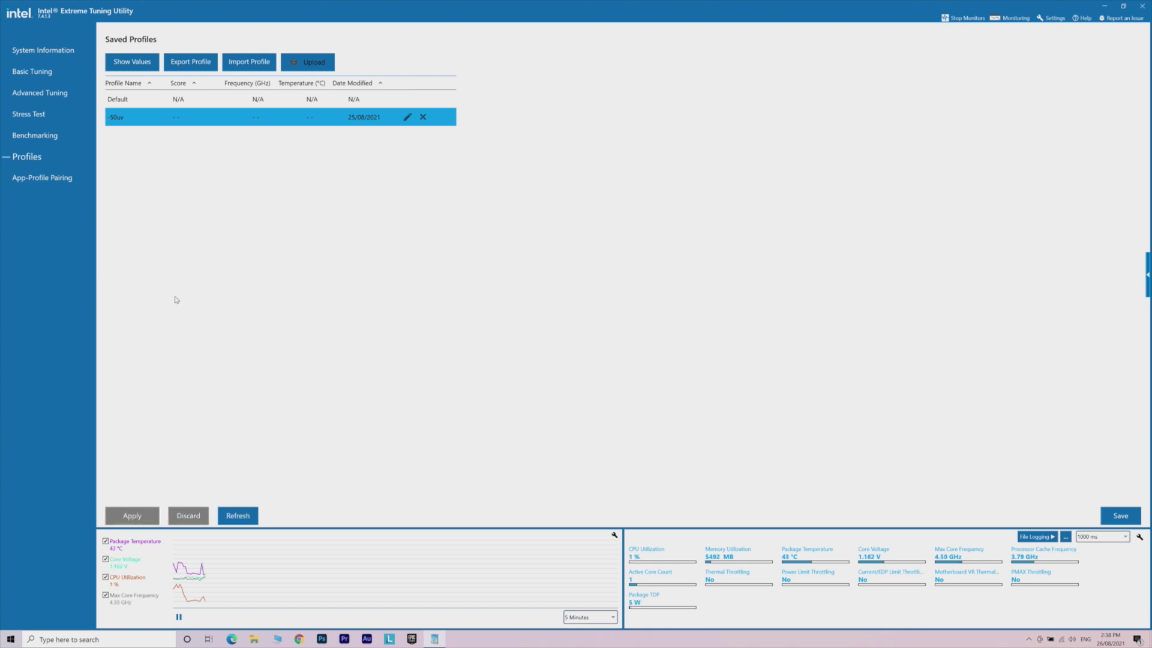
pyautogui.click(61, 74)
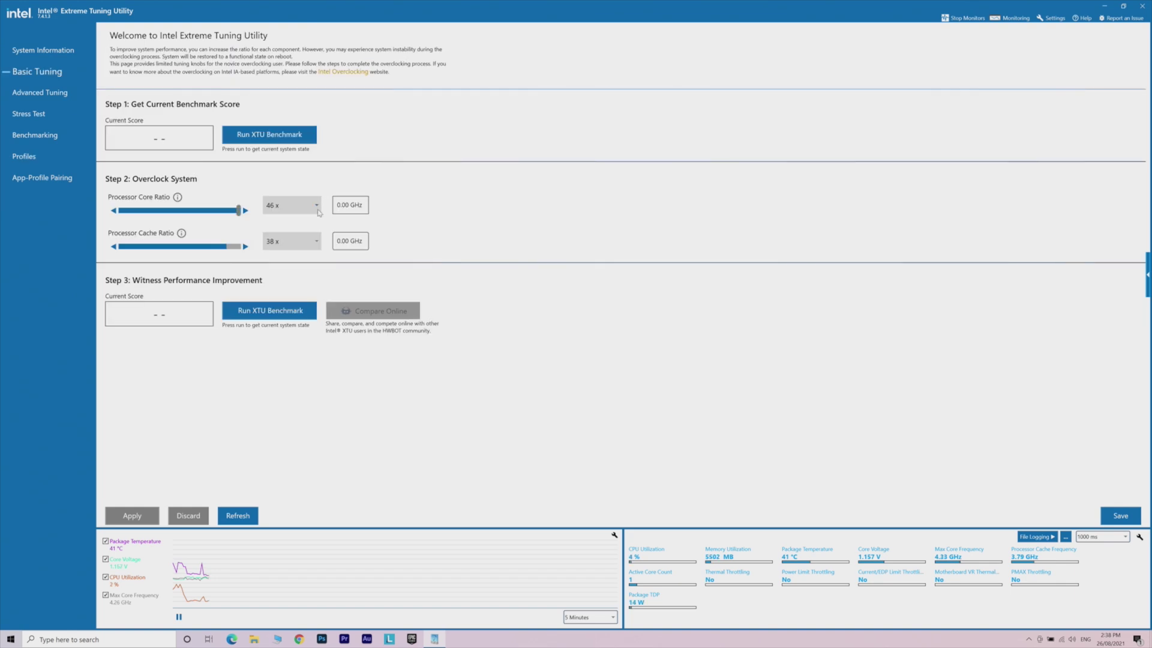
# - In Advanced Tuning, keep Turbo Boost Power Max at 95 W and Short Power Max at 145 W
pyautogui.click(39, 96)
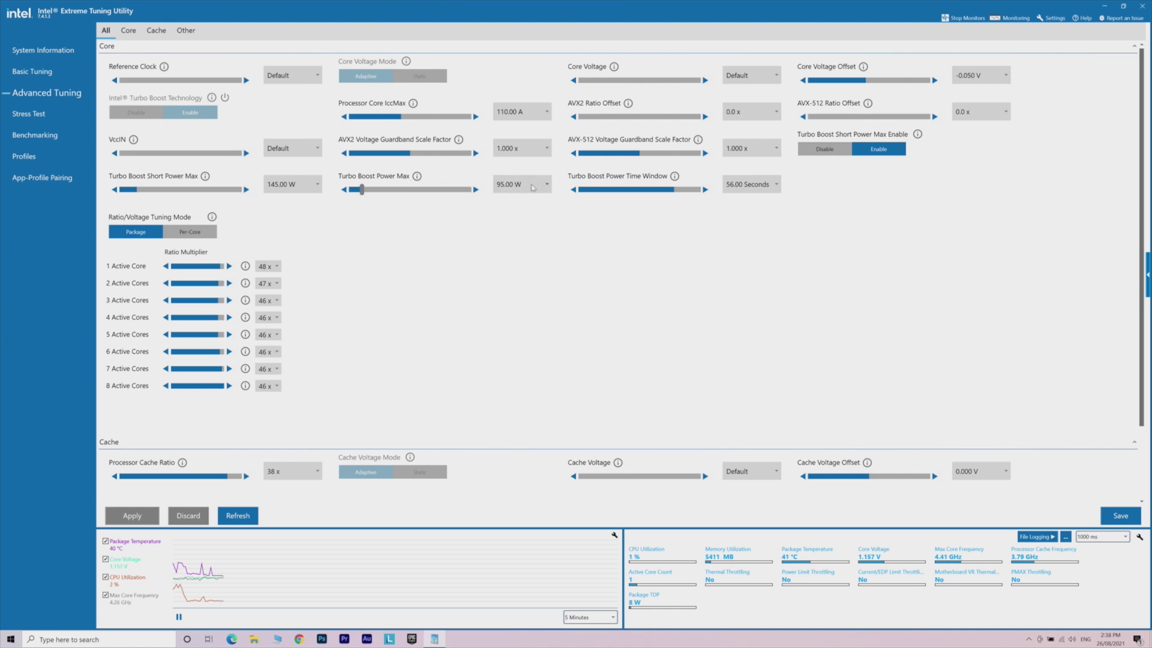
pyautogui.click(549, 186)
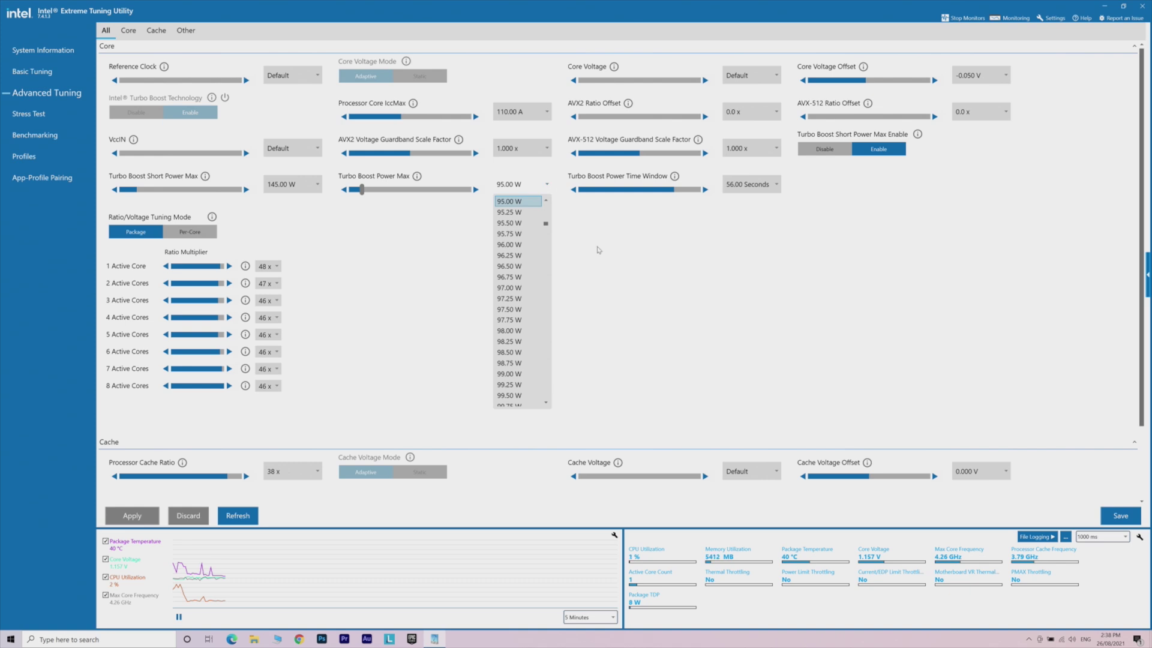
pyautogui.click(598, 252)
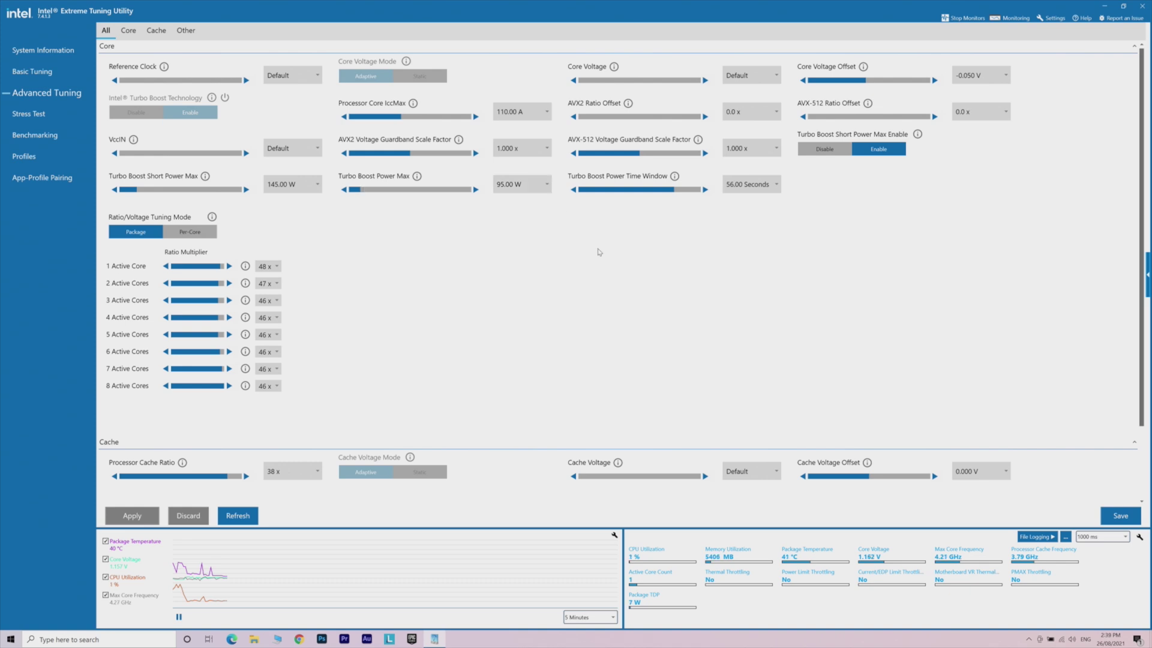
pyautogui.click(300, 185)
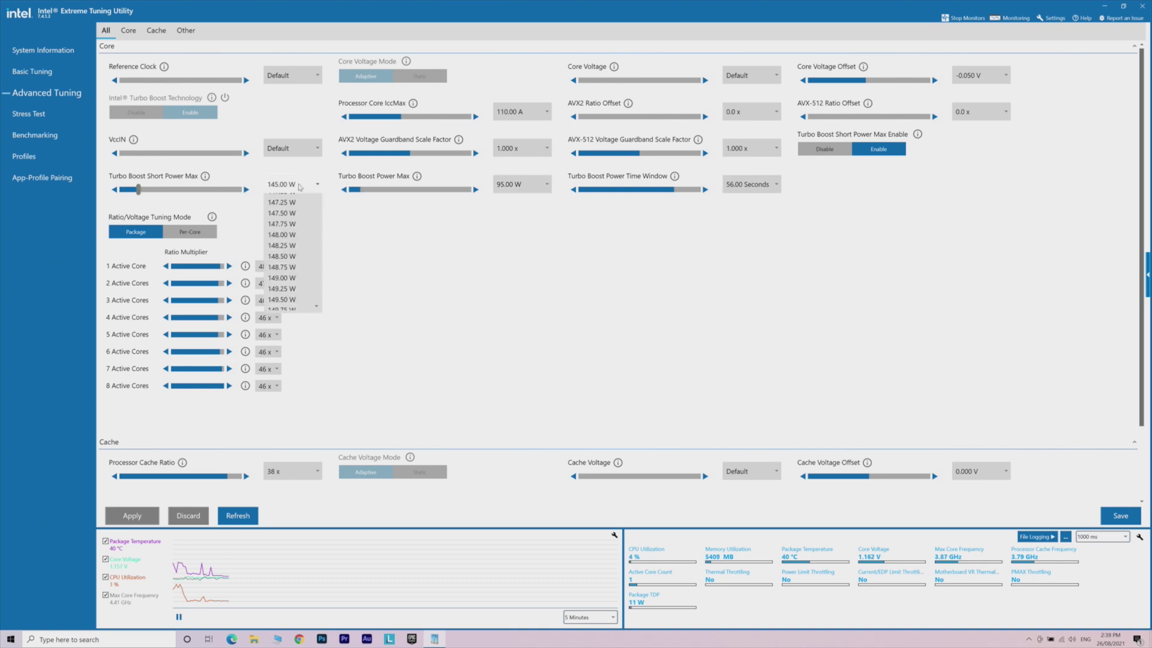
pyautogui.click(387, 242)
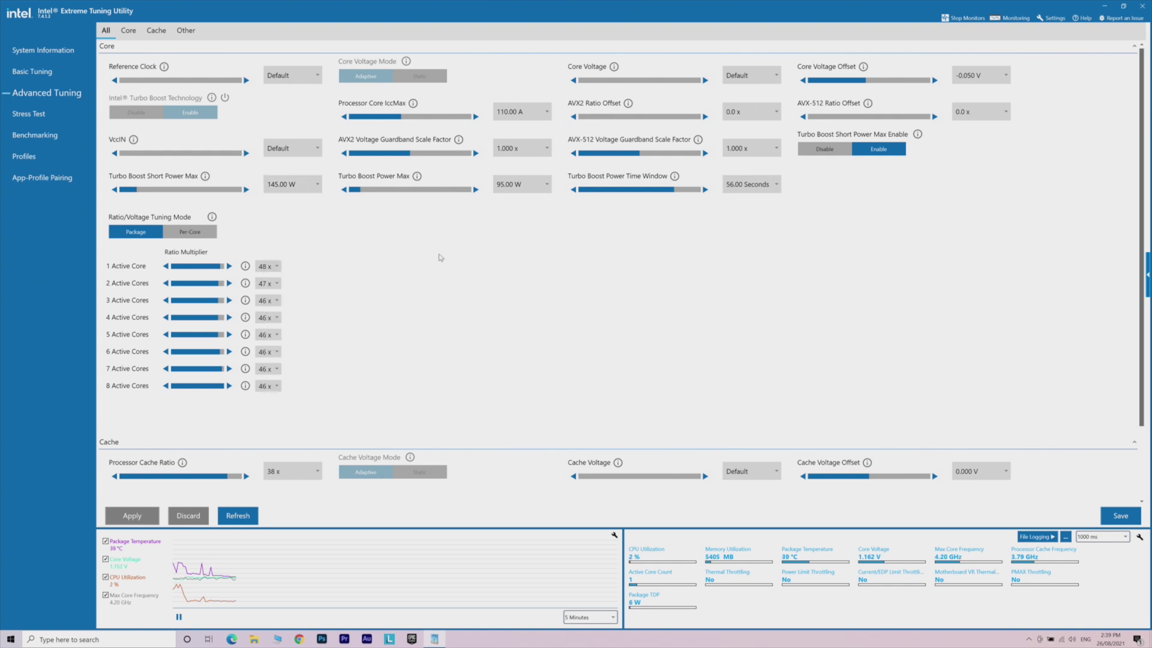
pyautogui.click(1006, 78)
pyautogui.click(49, 74)
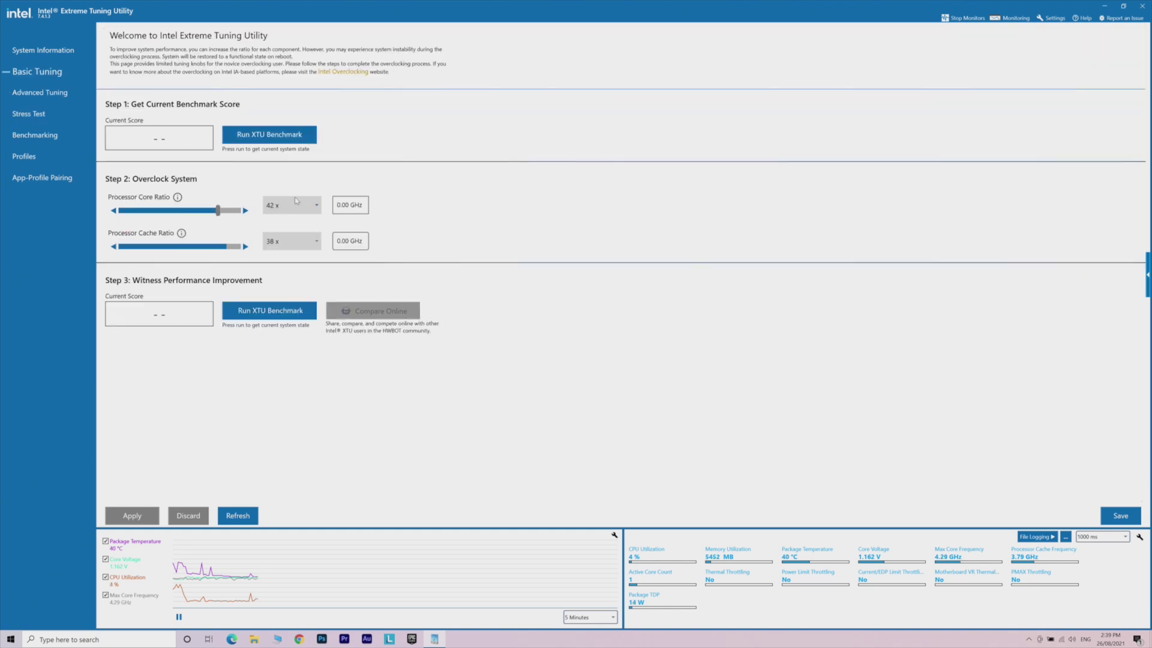
# - Set the processor core ratio to 46x and apply it
pyautogui.click(296, 200)
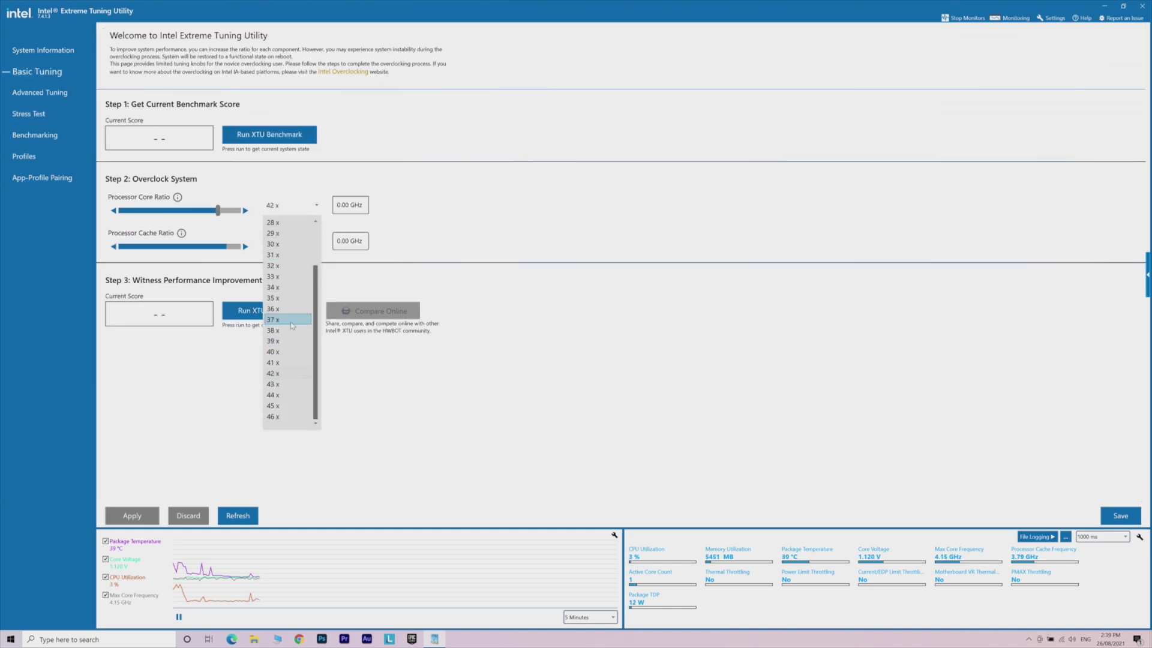
pyautogui.click(289, 418)
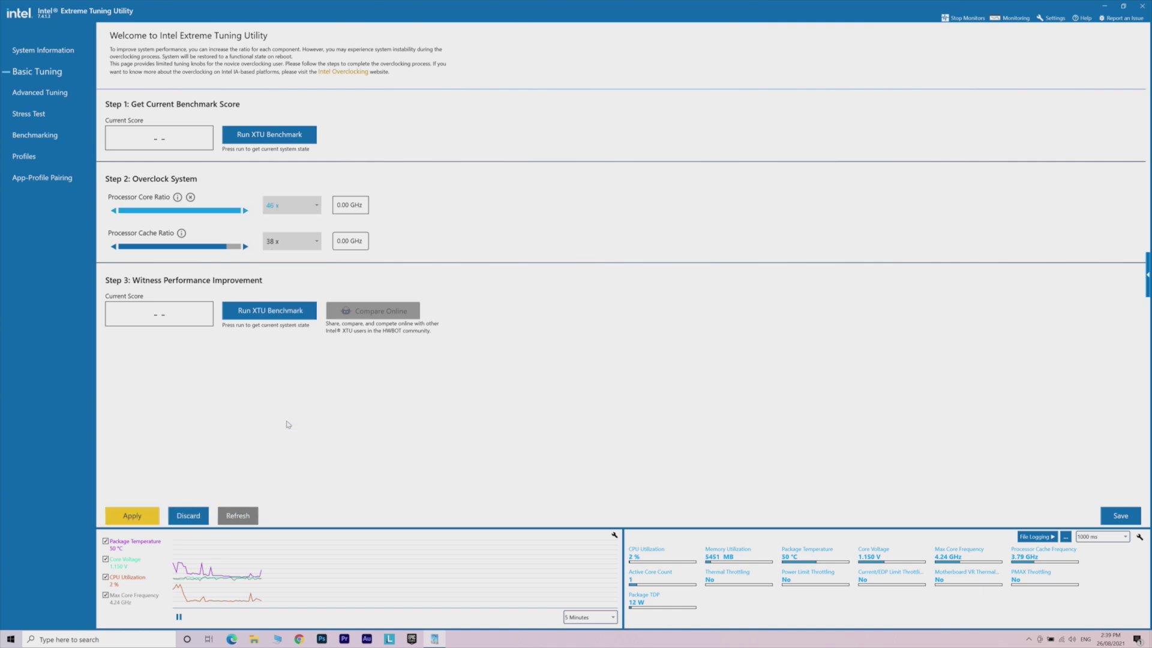
pyautogui.click(117, 517)
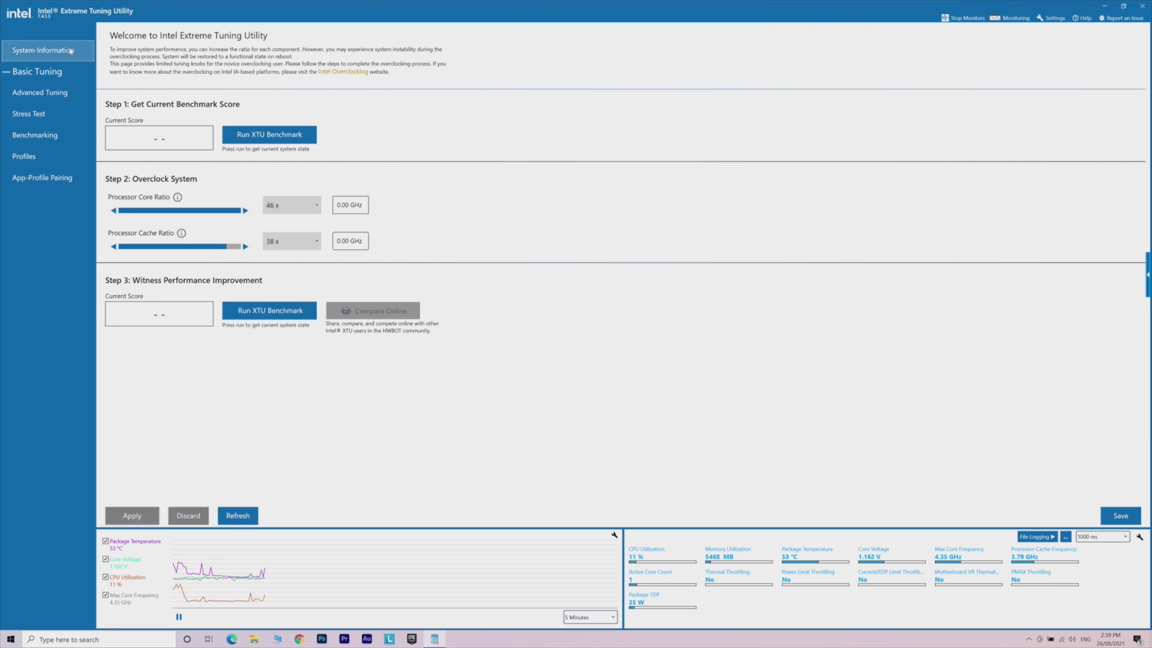
# - Raise the 1, 2 and 3 active-core ratios to 50x, 49x and 47x and apply
pyautogui.click(39, 92)
pyautogui.click(276, 267)
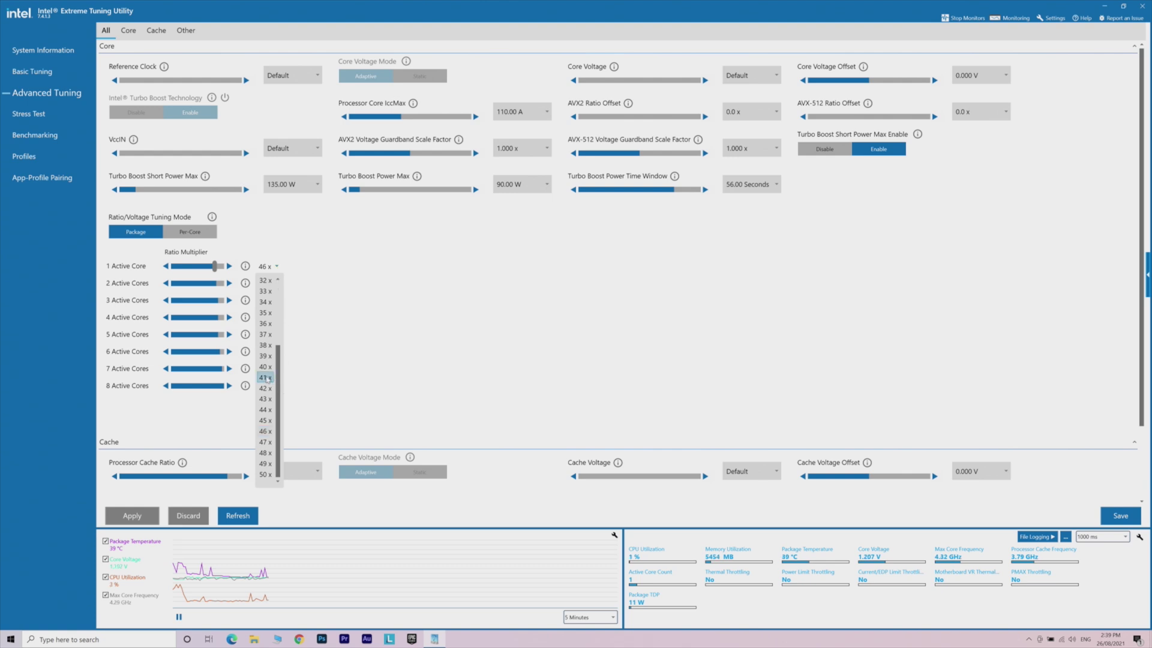
pyautogui.click(265, 442)
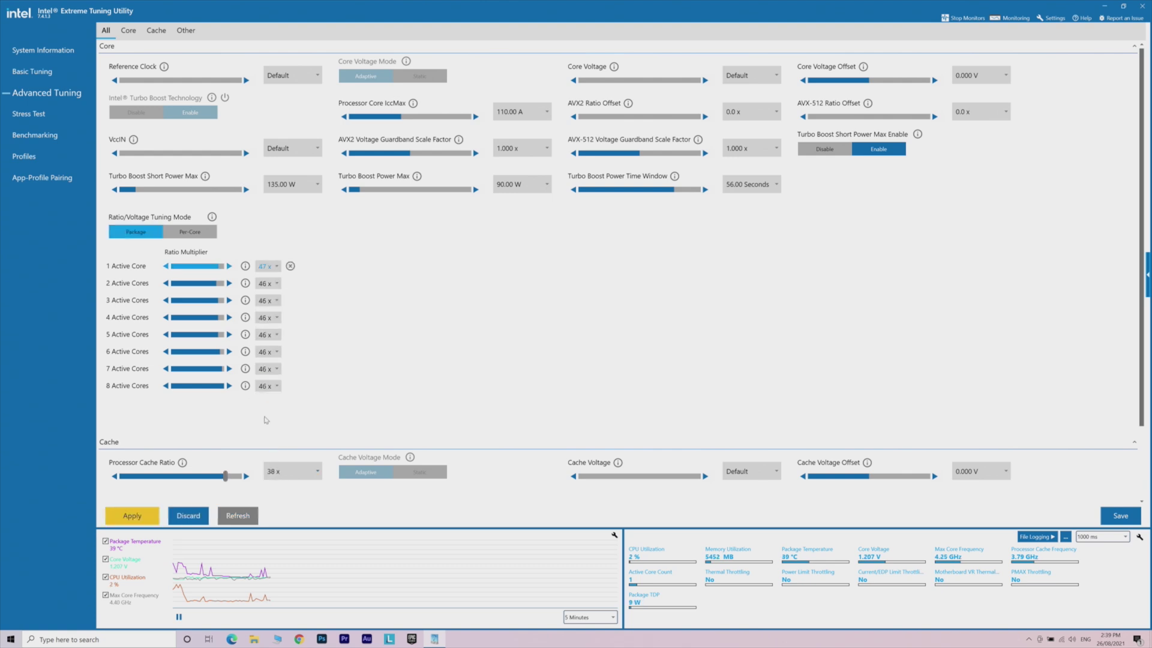
pyautogui.click(229, 267)
pyautogui.click(229, 267)
pyautogui.click(229, 267)
pyautogui.click(230, 284)
pyautogui.click(230, 285)
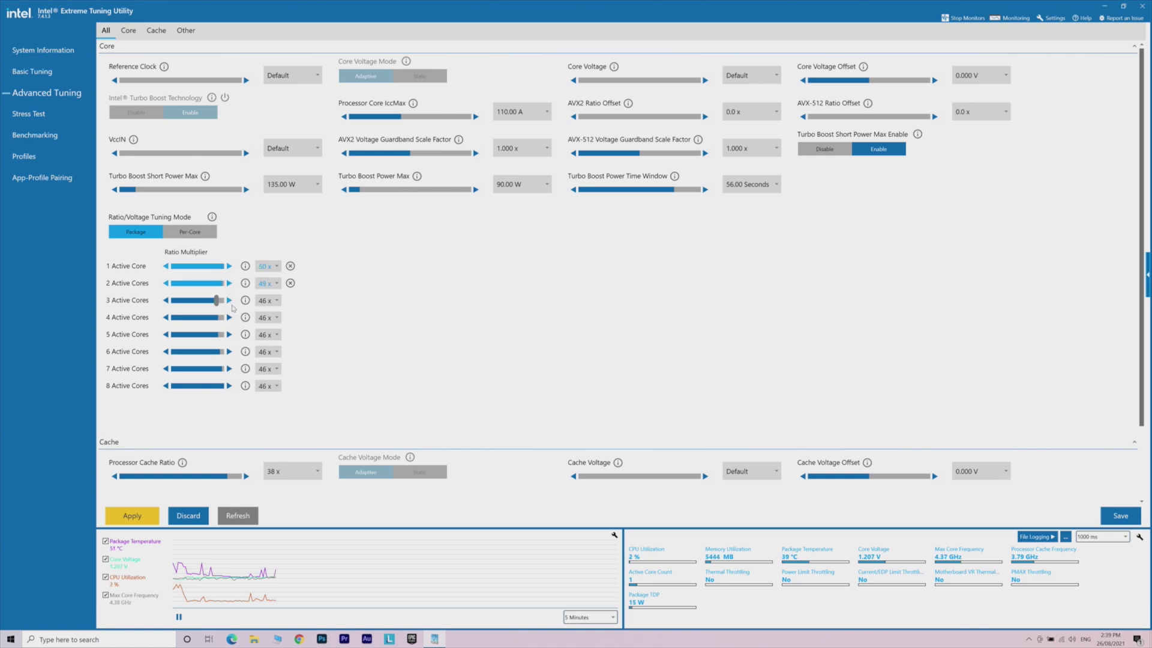
pyautogui.click(229, 300)
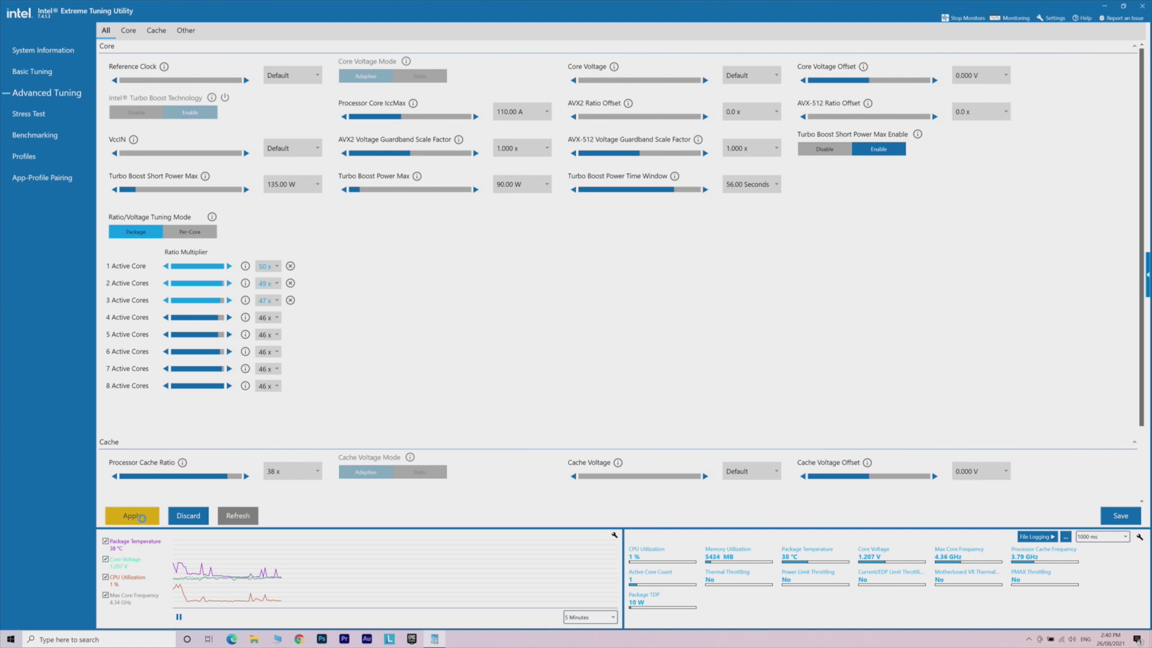
pyautogui.click(141, 517)
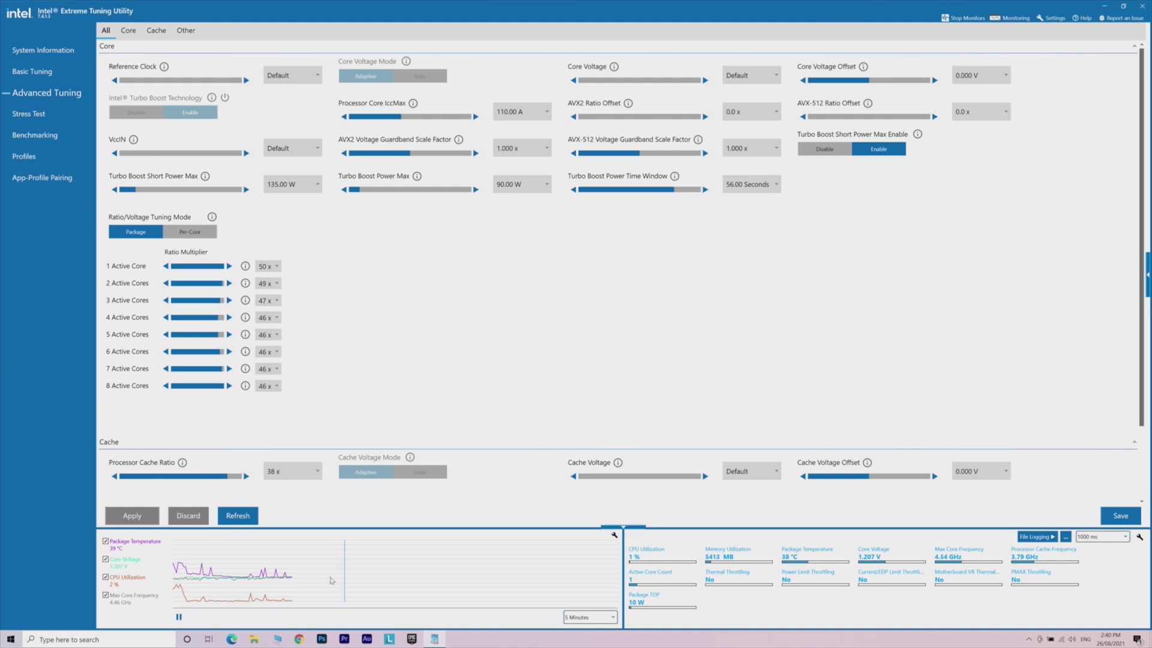
pyautogui.click(315, 187)
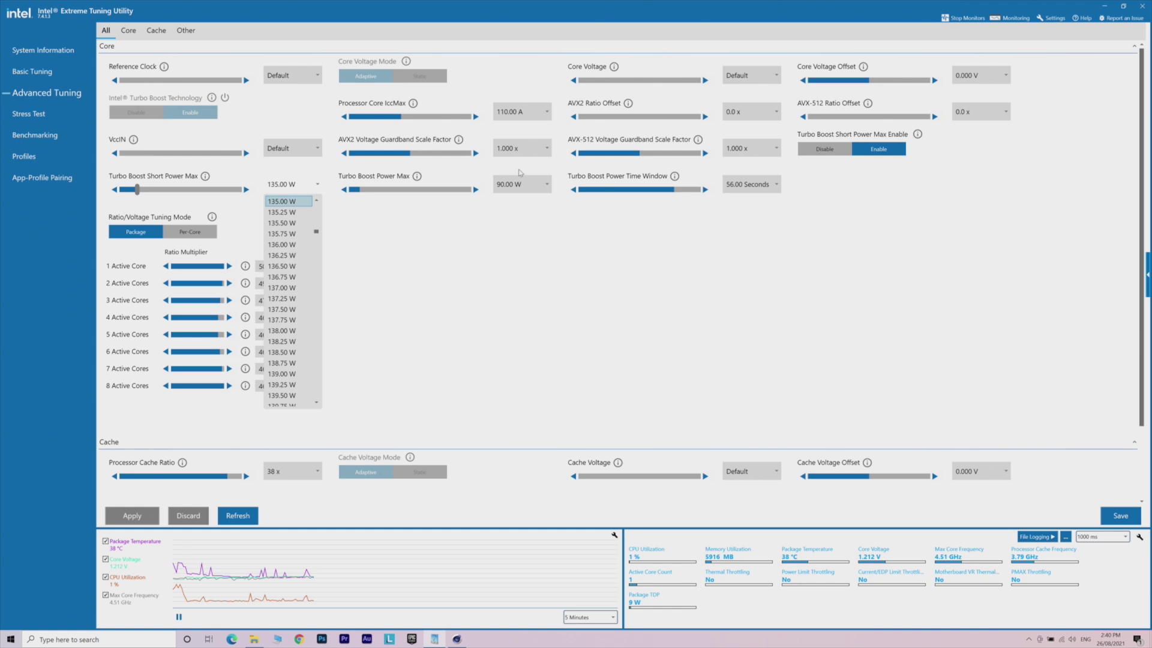
pyautogui.click(542, 187)
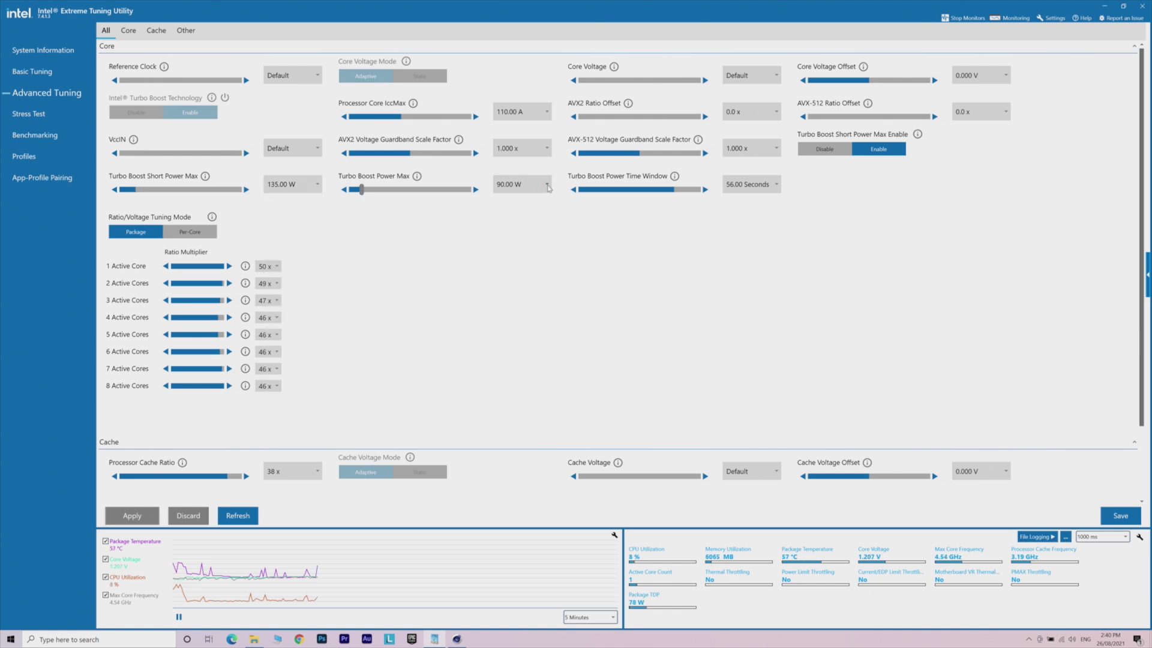
# - Run Cinebench R23's single-core test, then minimize Cinebench to watch the tuning values
pyautogui.click(457, 639)
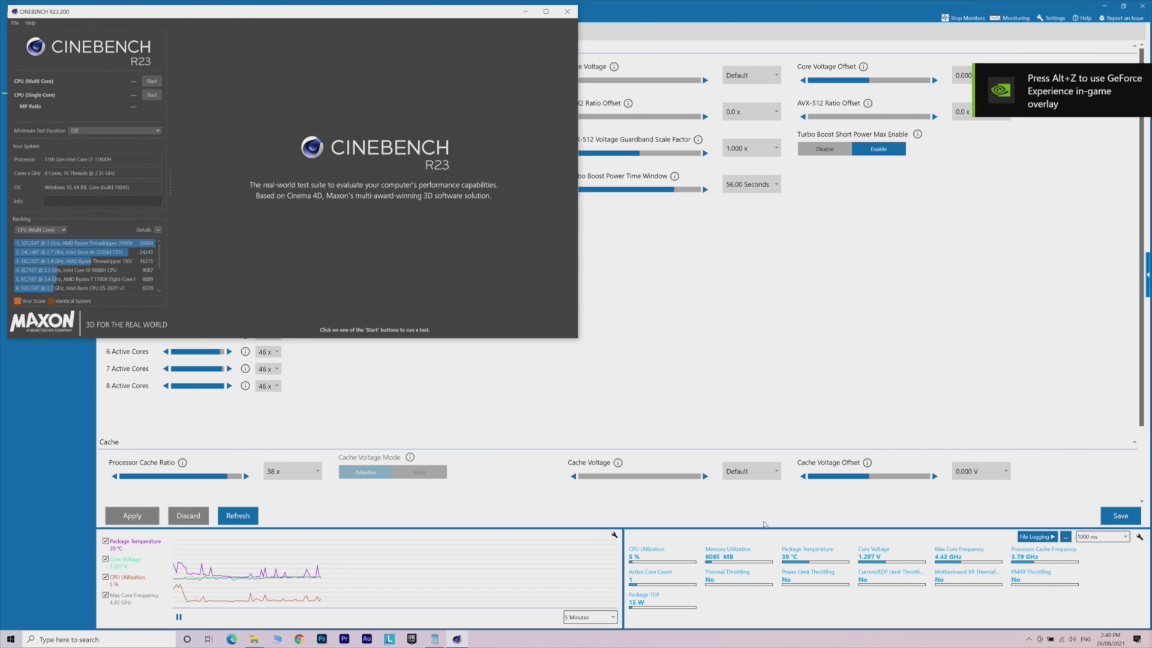
pyautogui.click(152, 96)
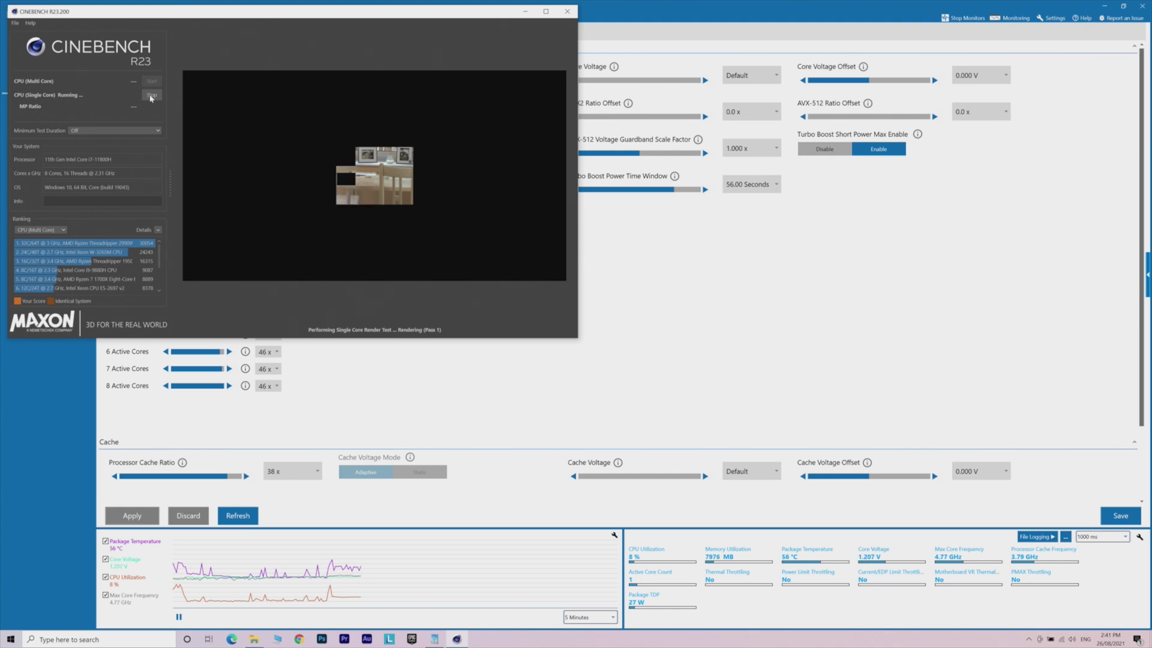
pyautogui.click(525, 12)
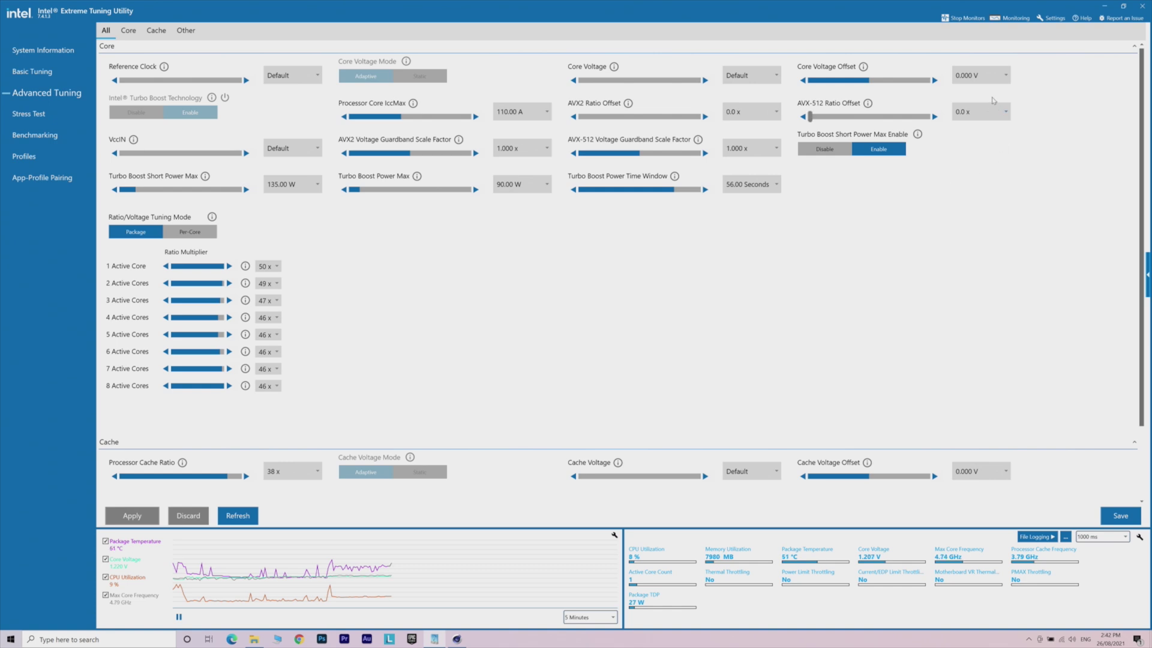
# - Choose a -0.025 V Core Voltage Offset, then return to the running Cinebench test
pyautogui.click(1003, 76)
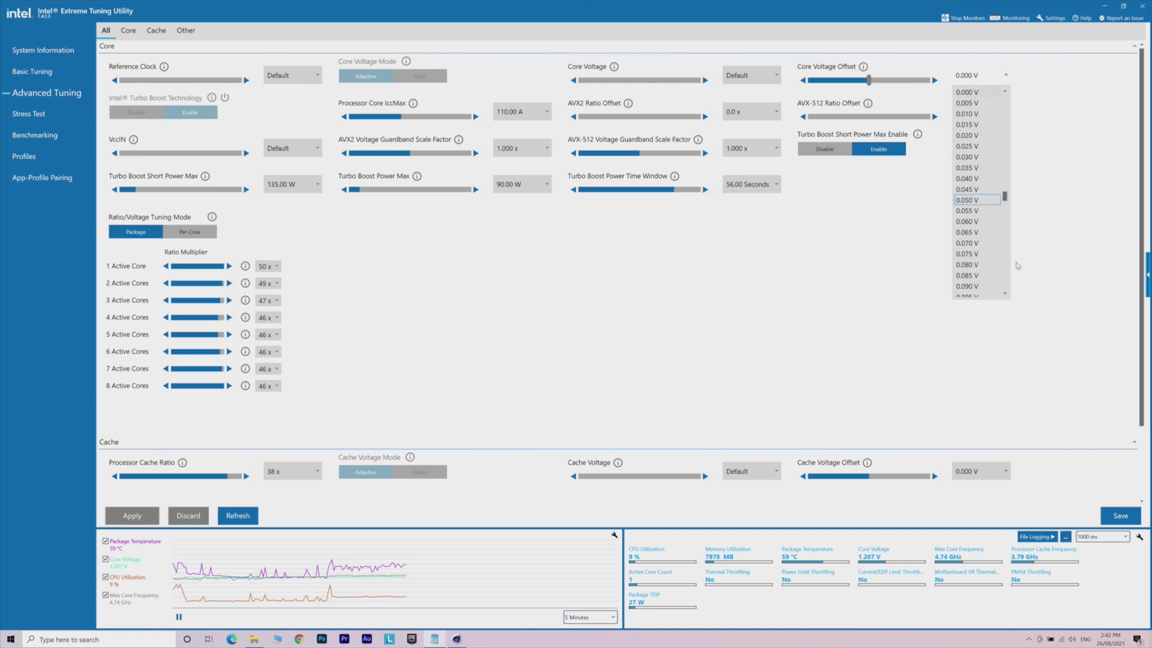
pyautogui.scroll(2, 988, 108)
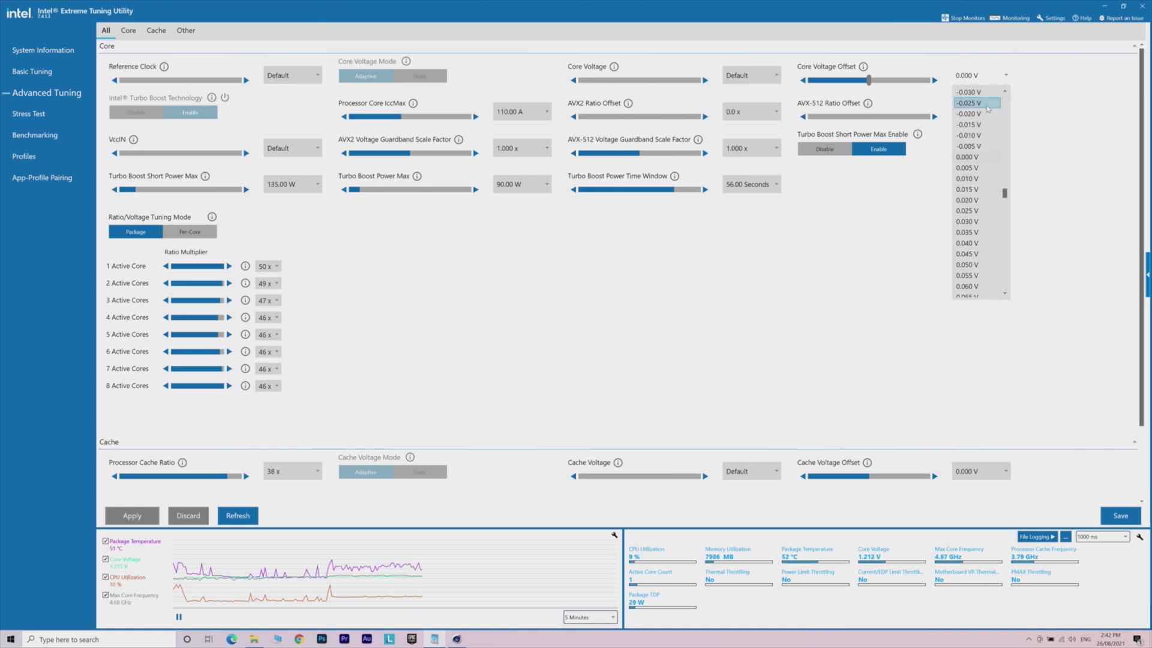
pyautogui.click(978, 103)
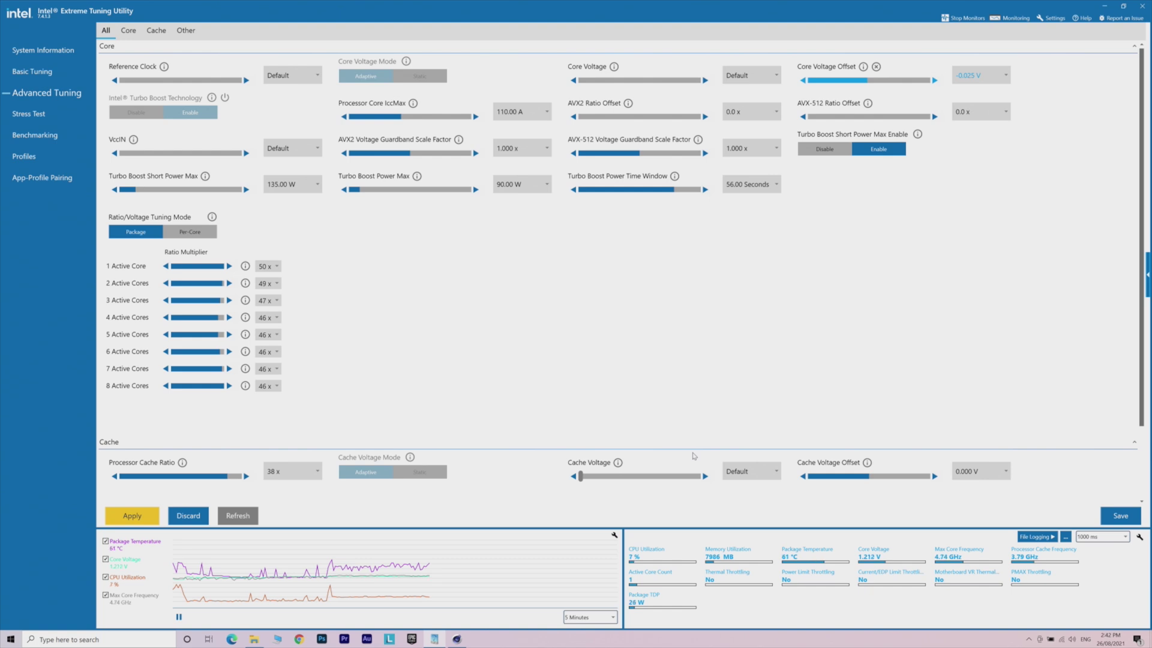
pyautogui.click(456, 640)
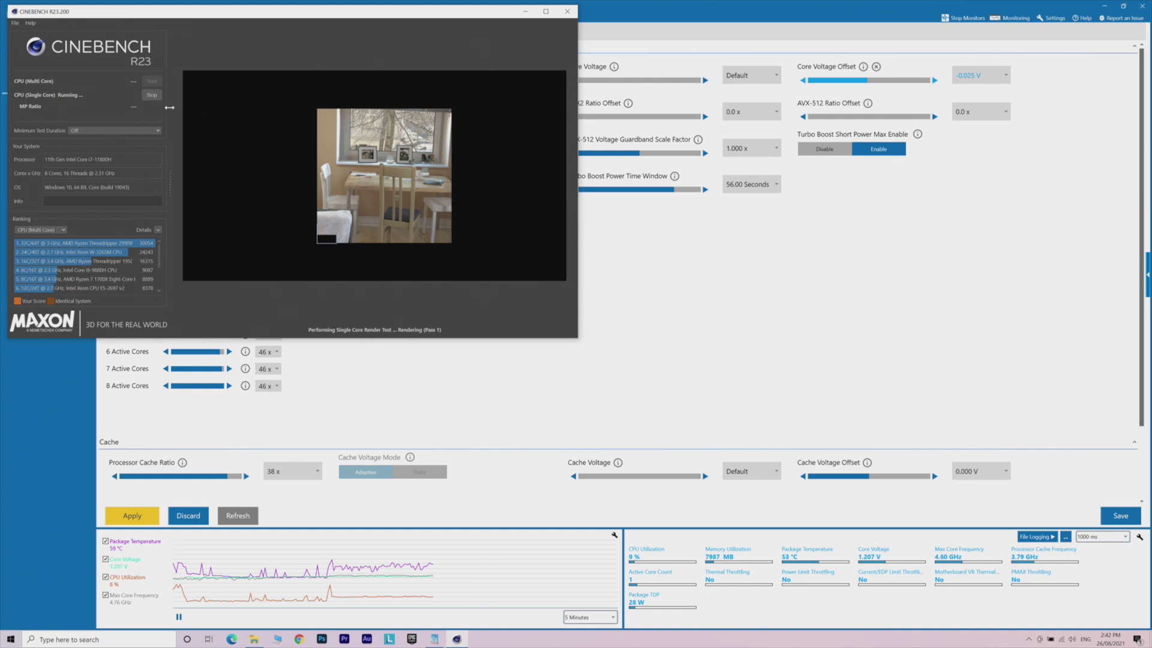
# - Stop the running Cinebench CPU (Single Core) benchmark
pyautogui.click(152, 96)
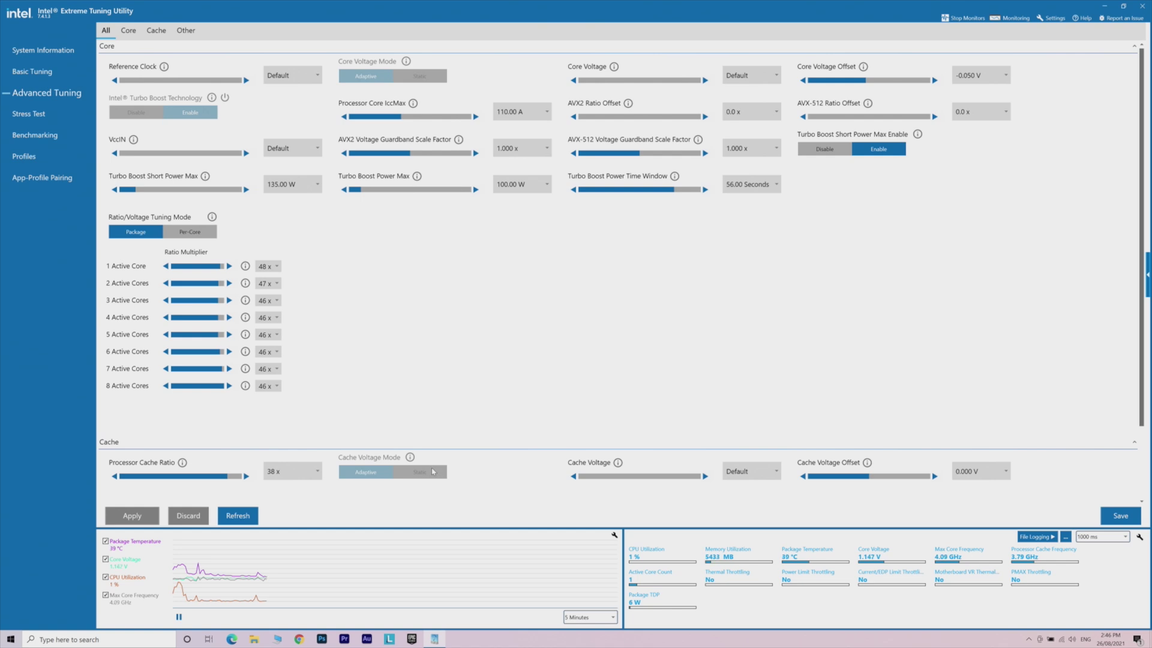
# - Launch Disk Cleanup by searching 'clean' and select the Windows-SSD (C:) drive
pyautogui.click(52, 640)
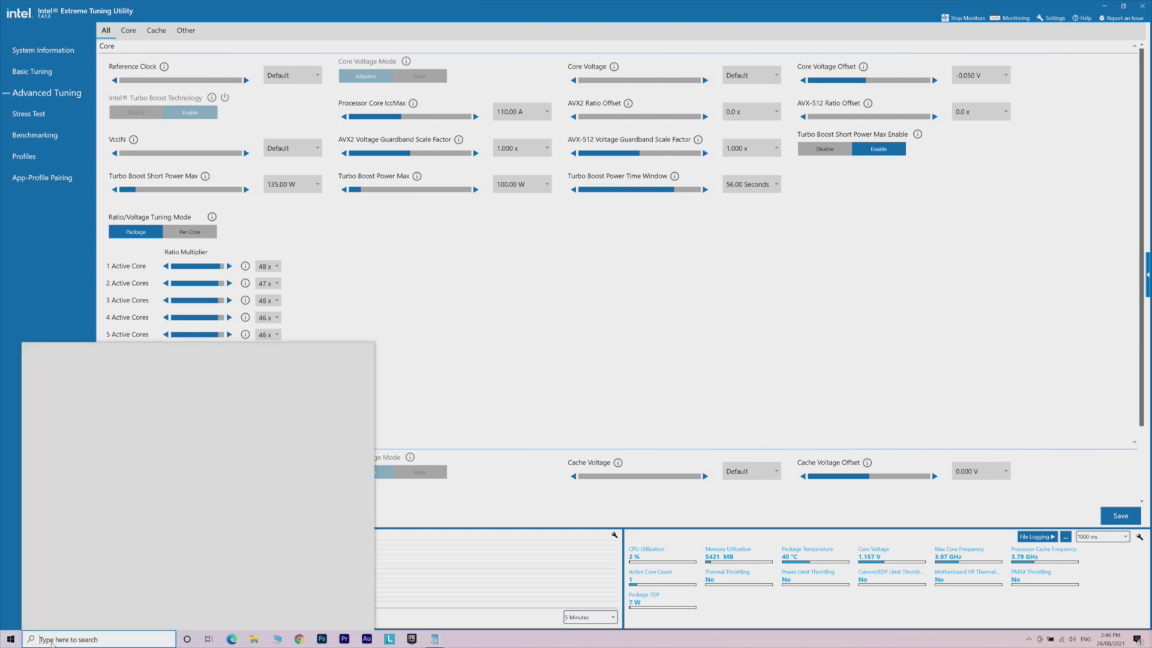
pyautogui.write('cl')
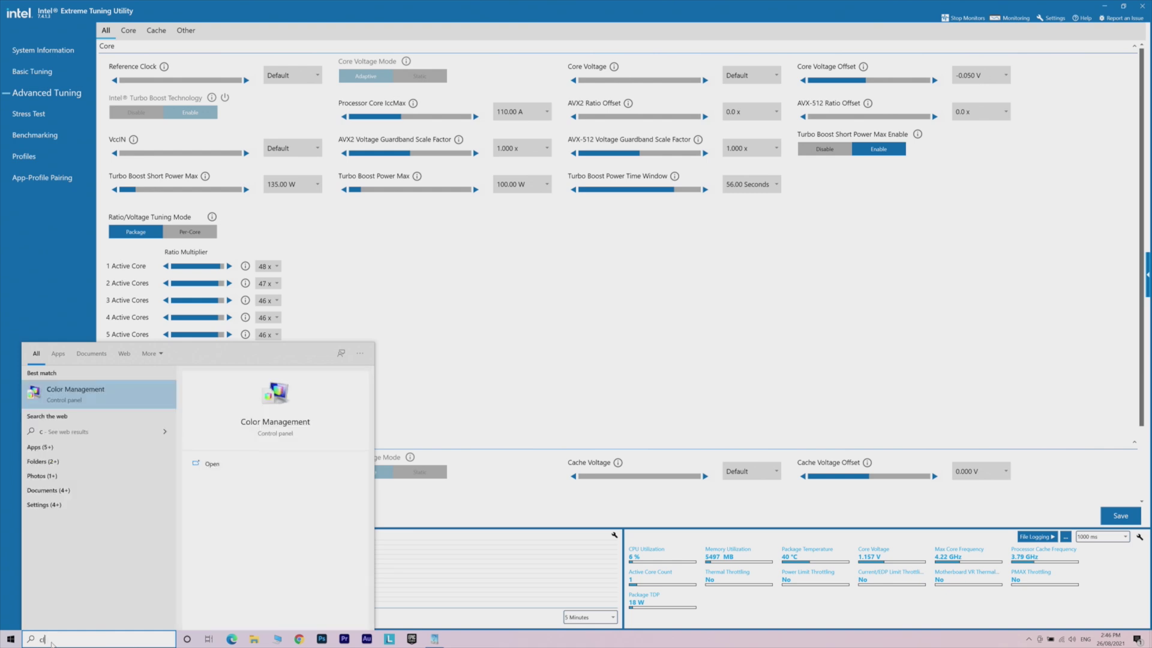
pyautogui.write('ean')
pyautogui.click(60, 407)
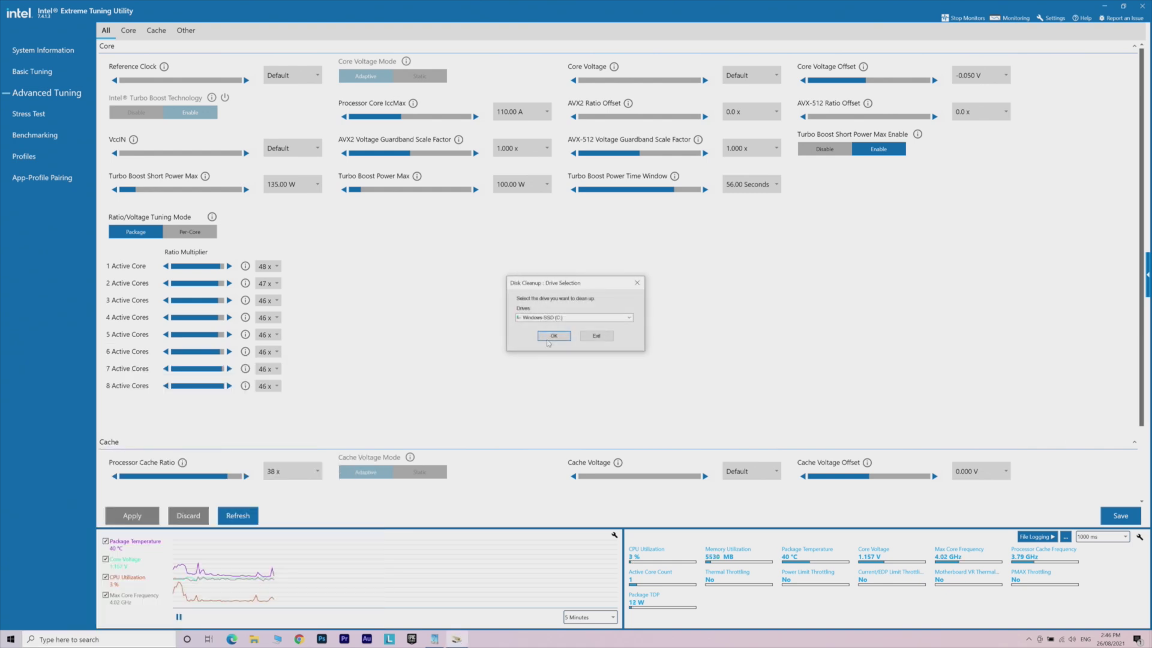
pyautogui.click(552, 337)
# - Rescan system files, tick System error memory dump files, and permanently delete them
pyautogui.click(174, 298)
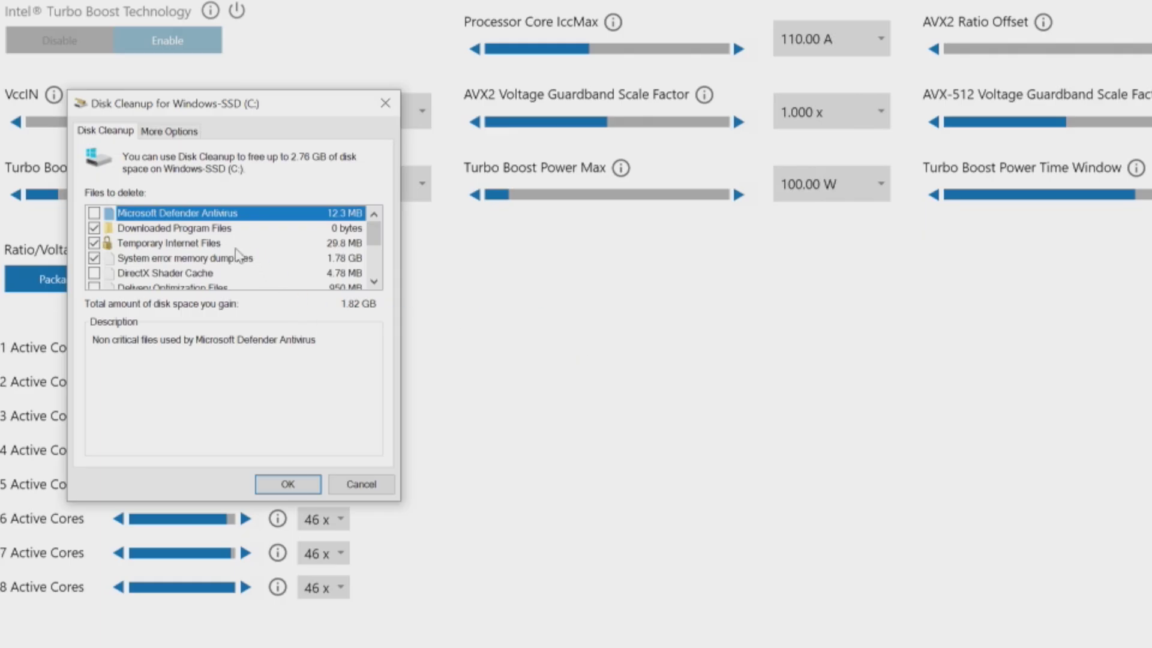
pyautogui.click(238, 257)
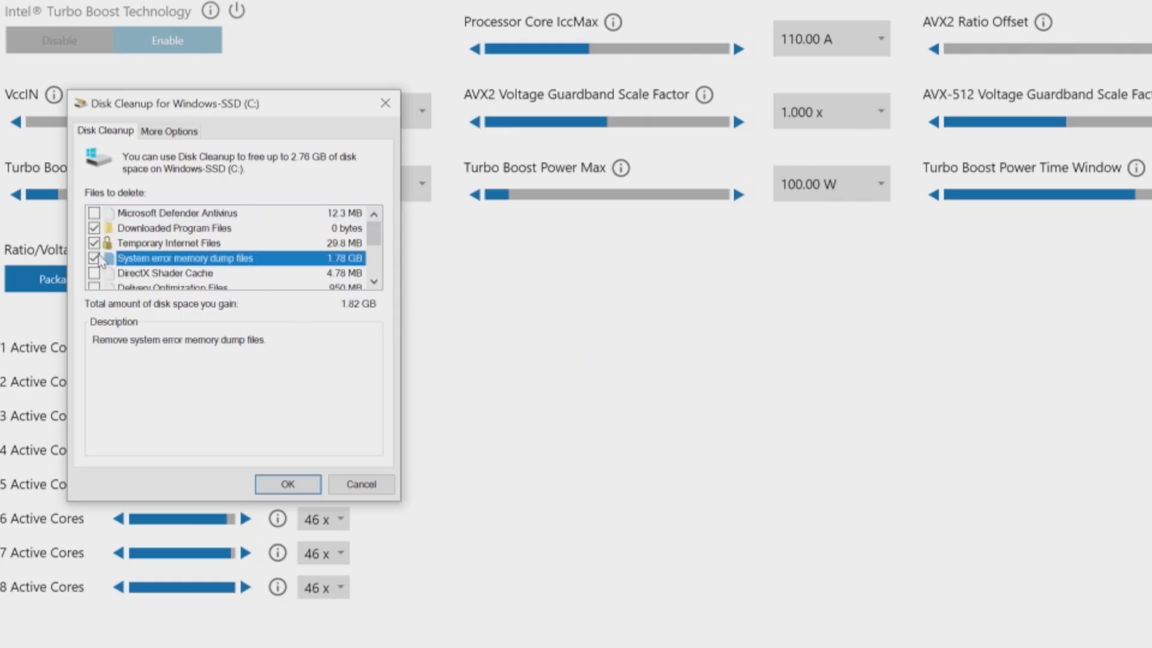
pyautogui.click(288, 484)
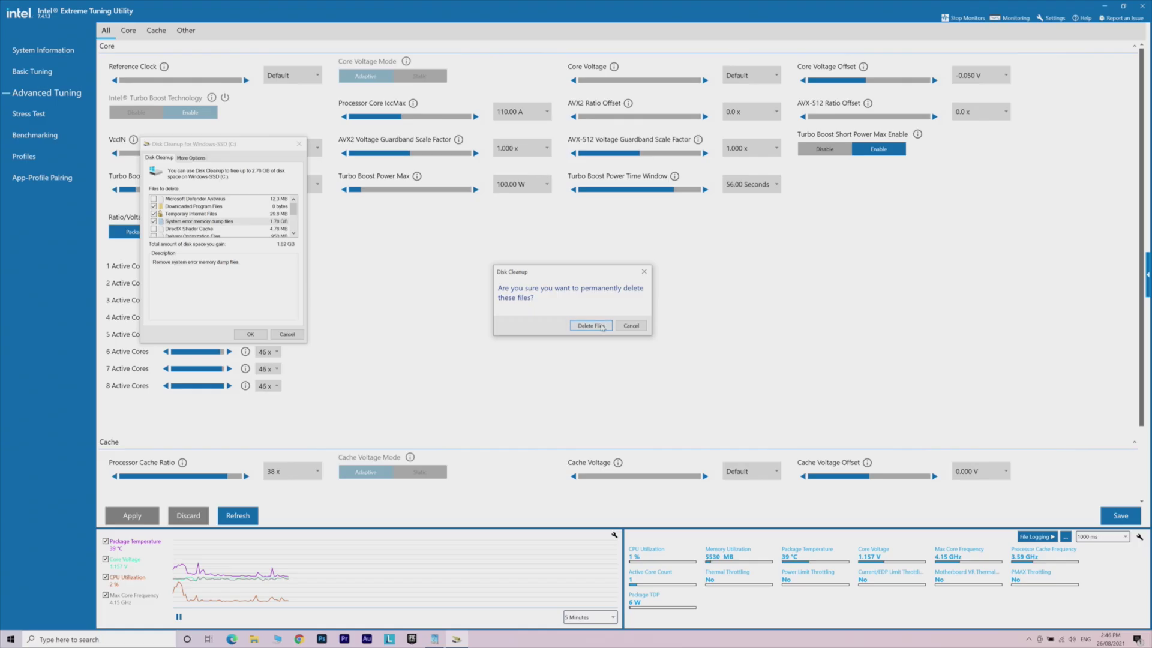
pyautogui.click(602, 327)
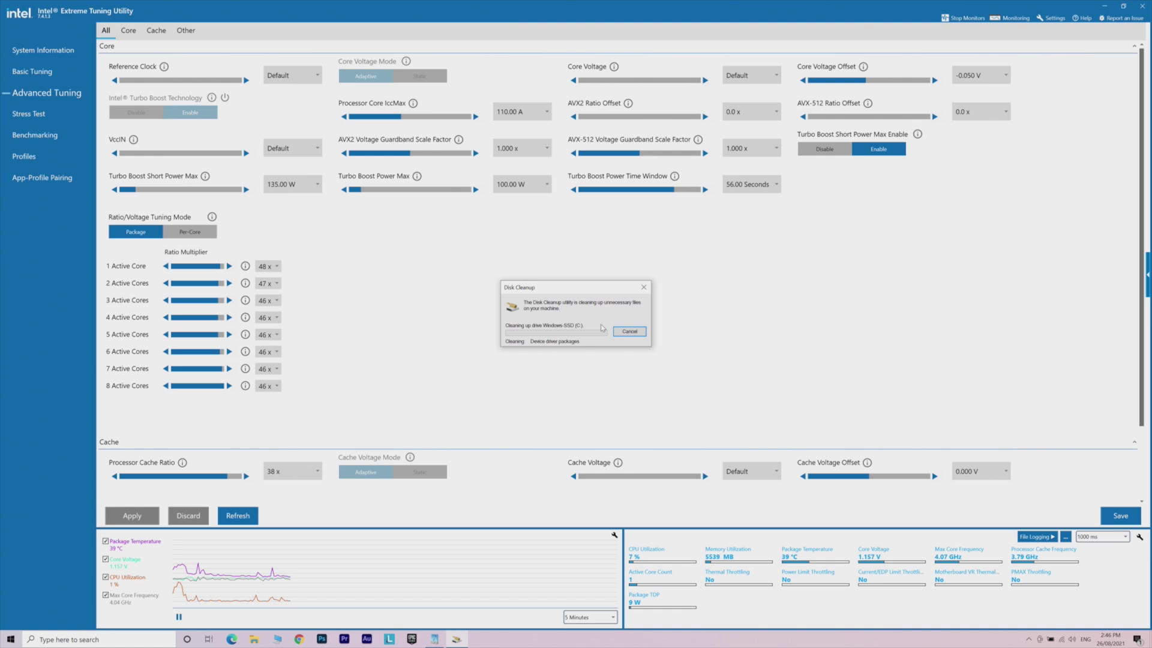